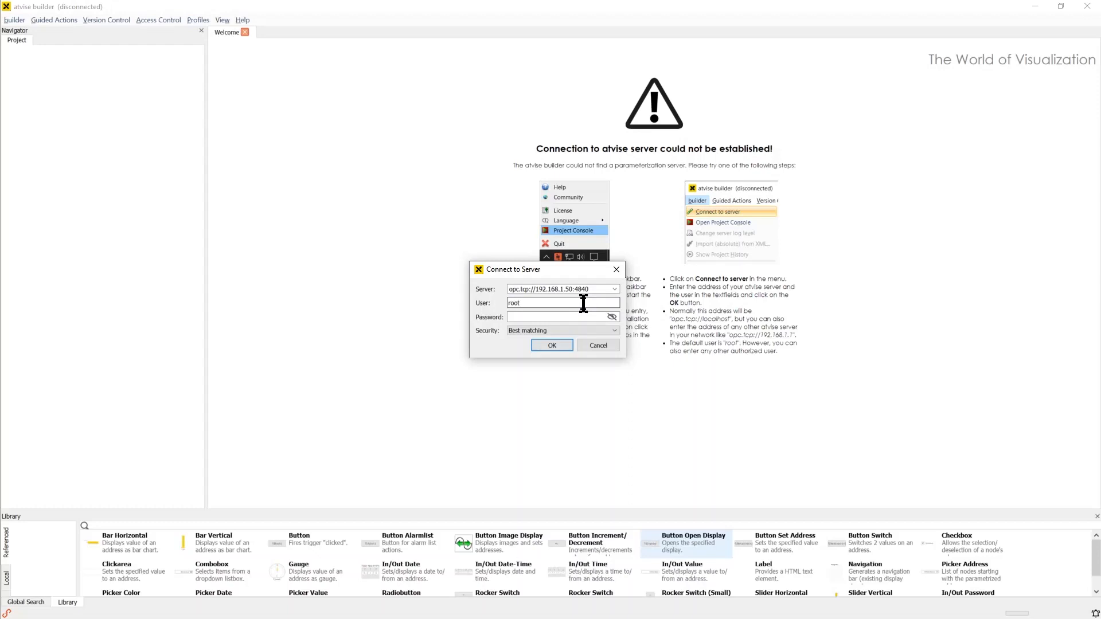
Connect to the server and open the Home display under DISPLAYS > MAIN > DEVICES > EG_1
left_click(552, 345)
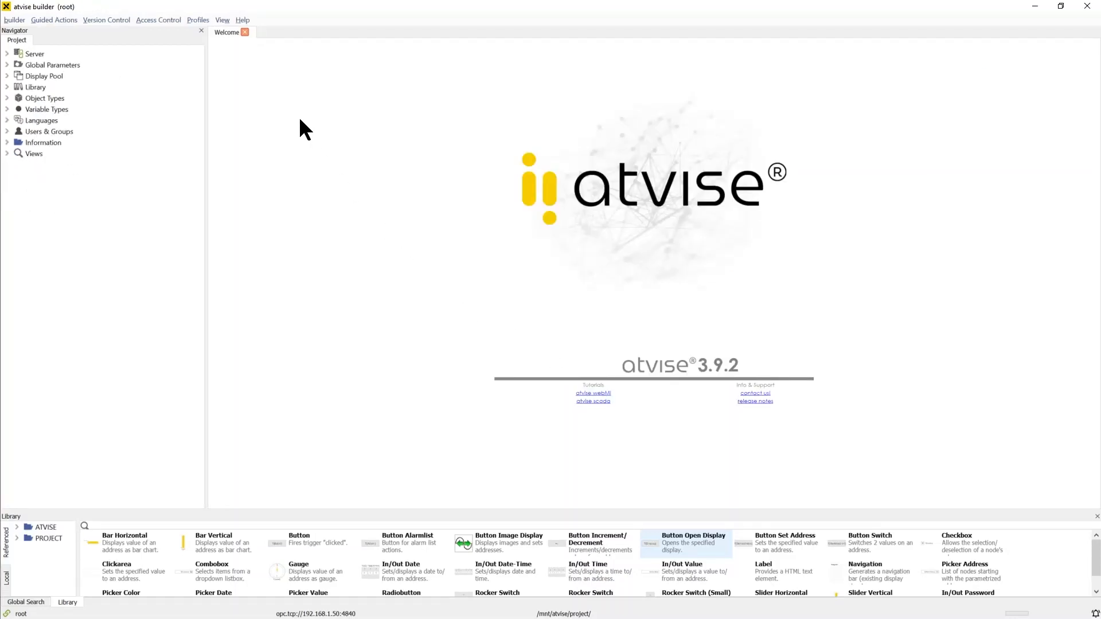
left_click(7, 54)
left_click(19, 65)
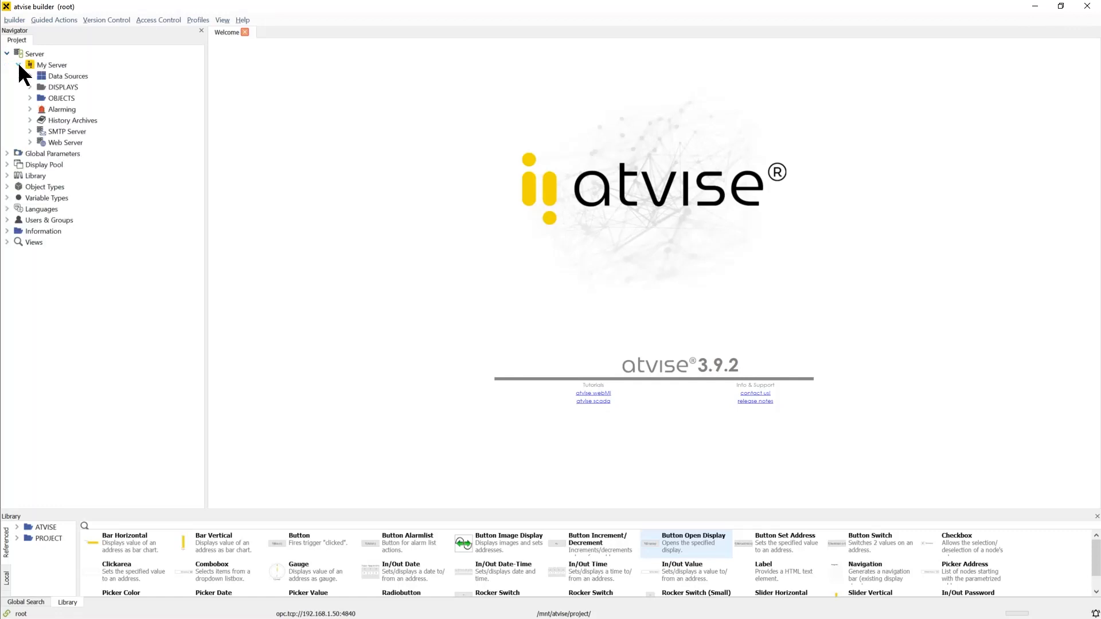
left_click(30, 88)
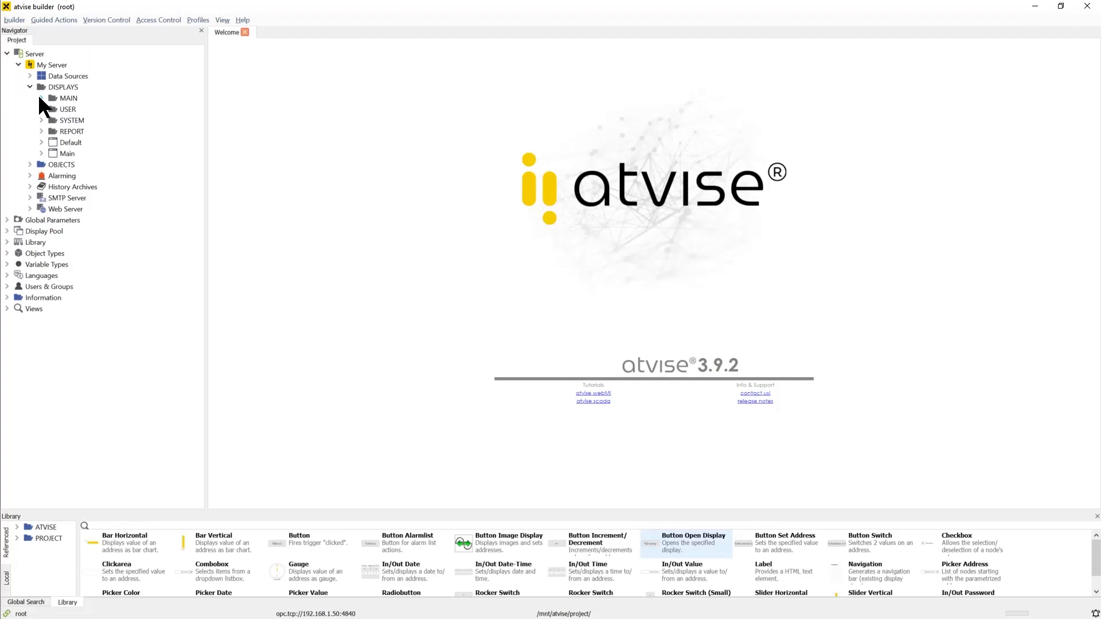
left_click(42, 98)
left_click(54, 131)
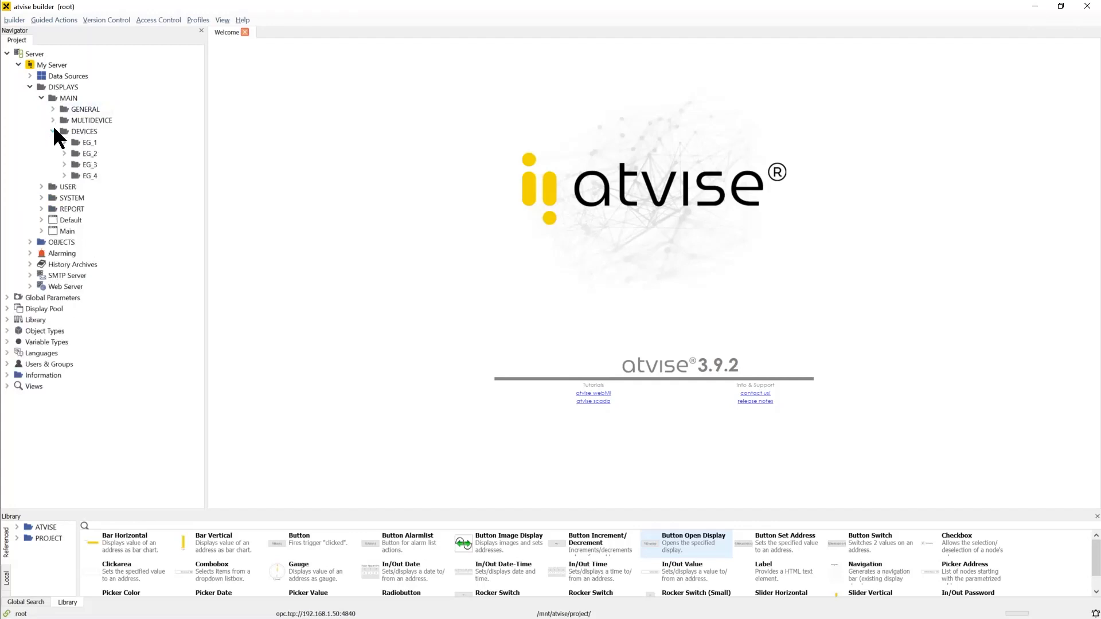
left_click(64, 142)
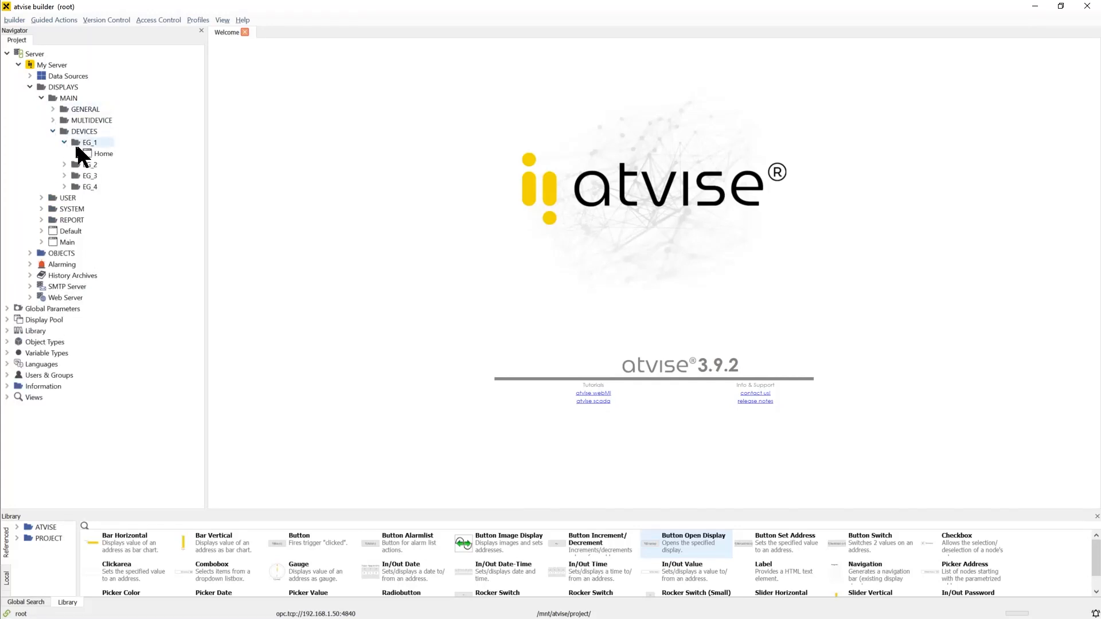
double_click(105, 154)
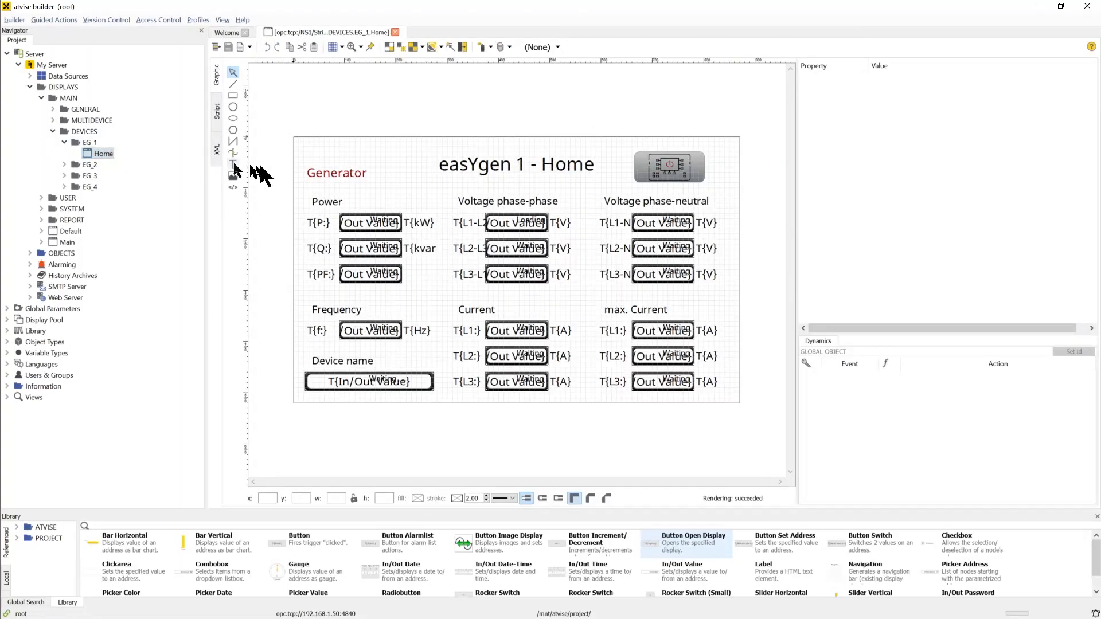
Add a new display named Engine_1 to the EG_1 folder and open it for editing
right_click(92, 142)
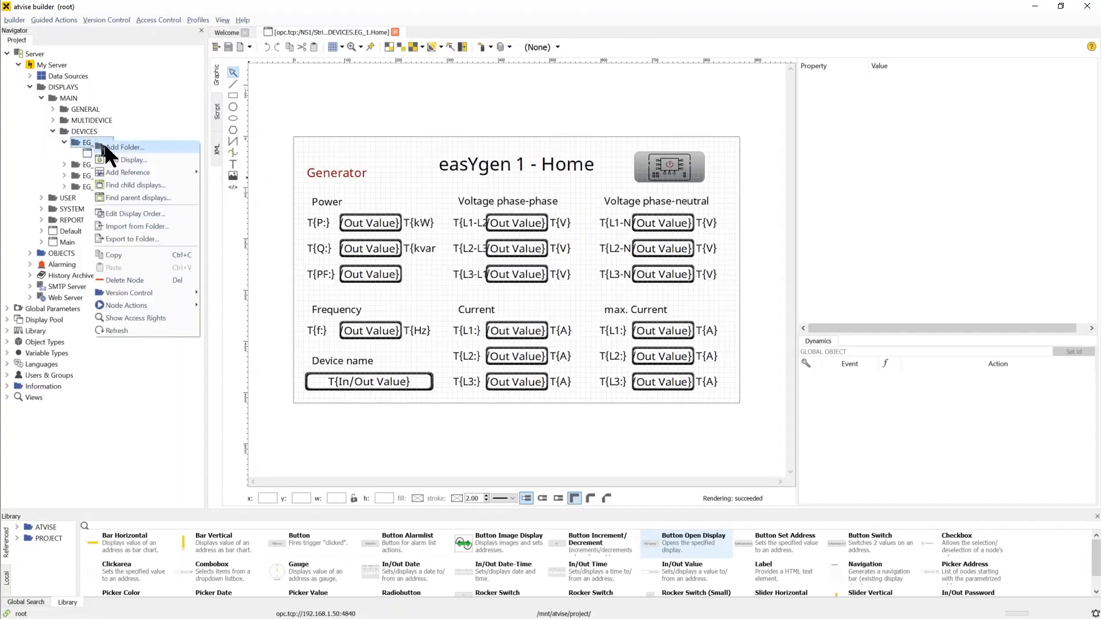
left_click(149, 157)
type("Engine_1")
key("Return")
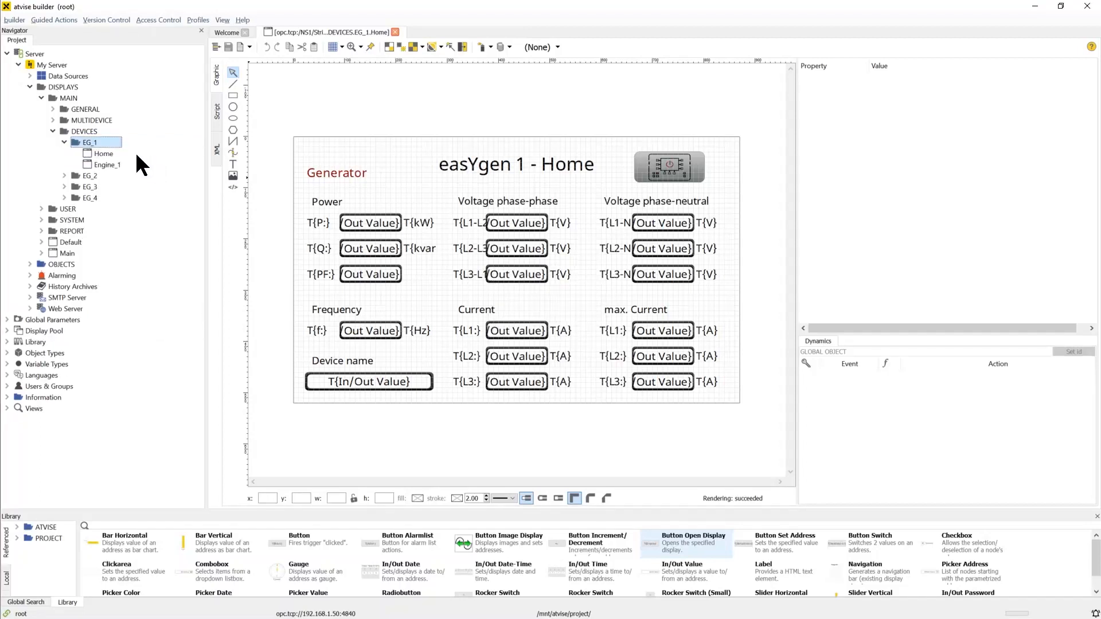
left_click(117, 164)
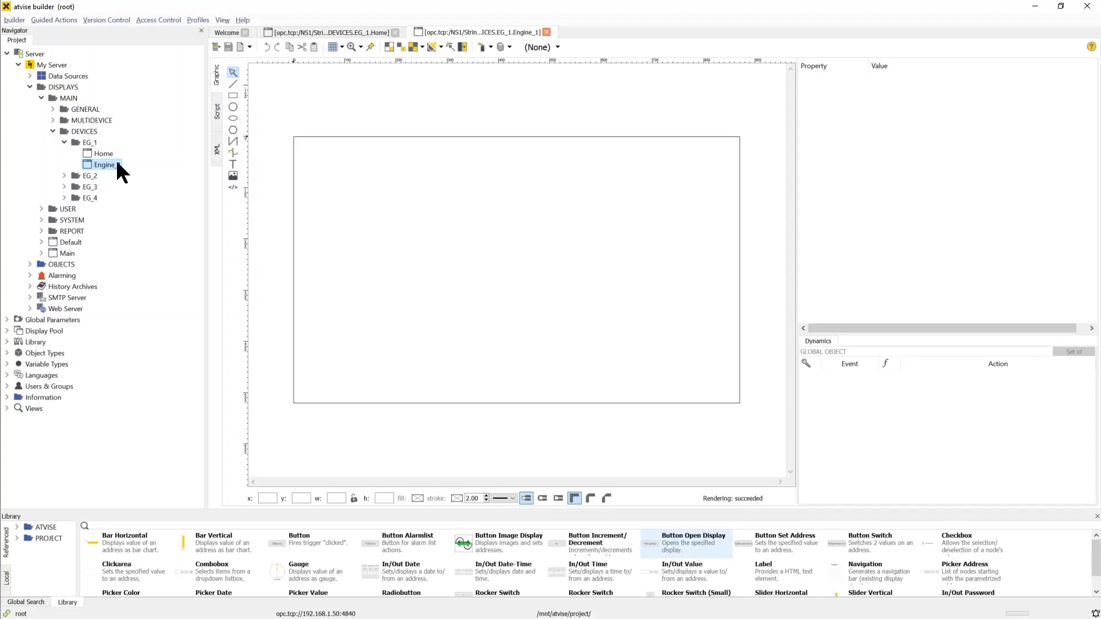
Add a text label reading "easYgen 1 - Engine" near the top of the display
left_click(234, 164)
left_click(455, 157)
type("eas")
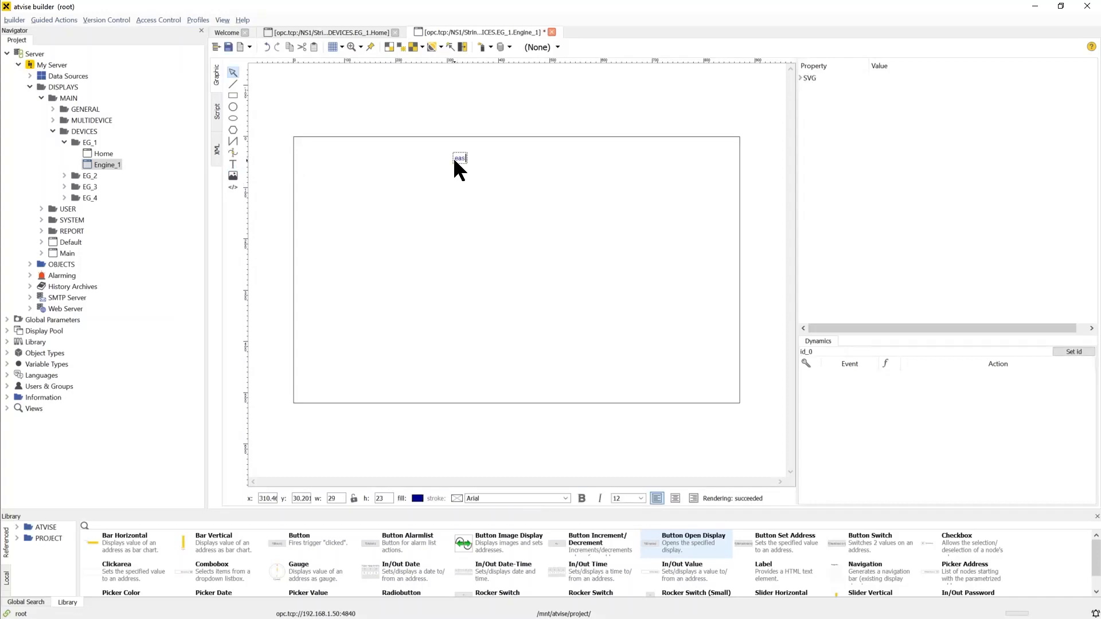
type("Ygen 1 - Engine")
key("Escape")
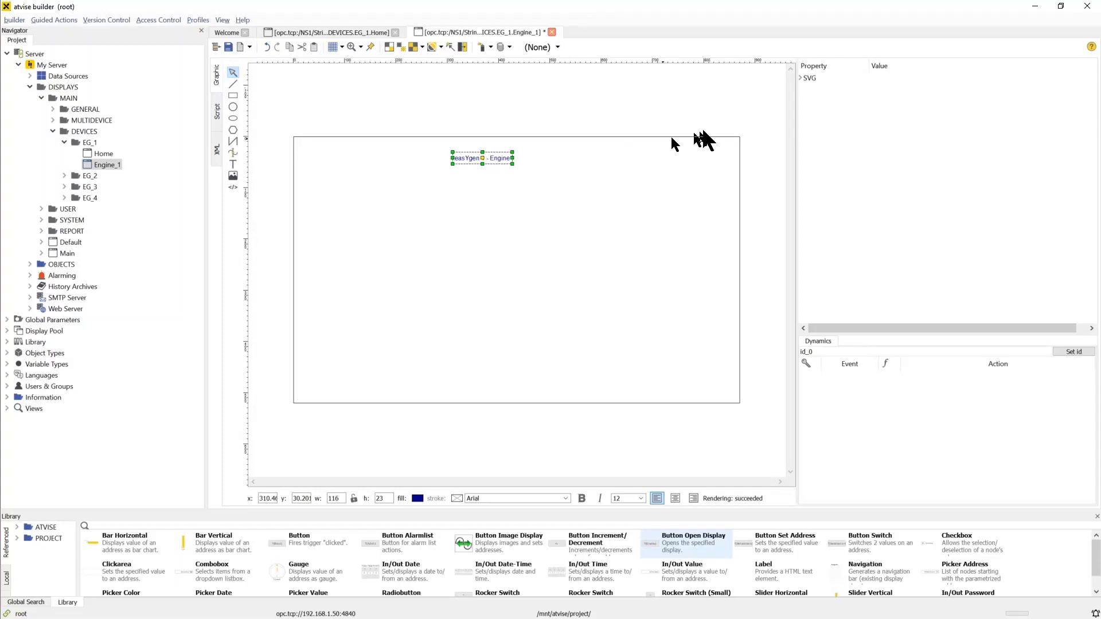
Set the title text's font size to 30
left_click(800, 78)
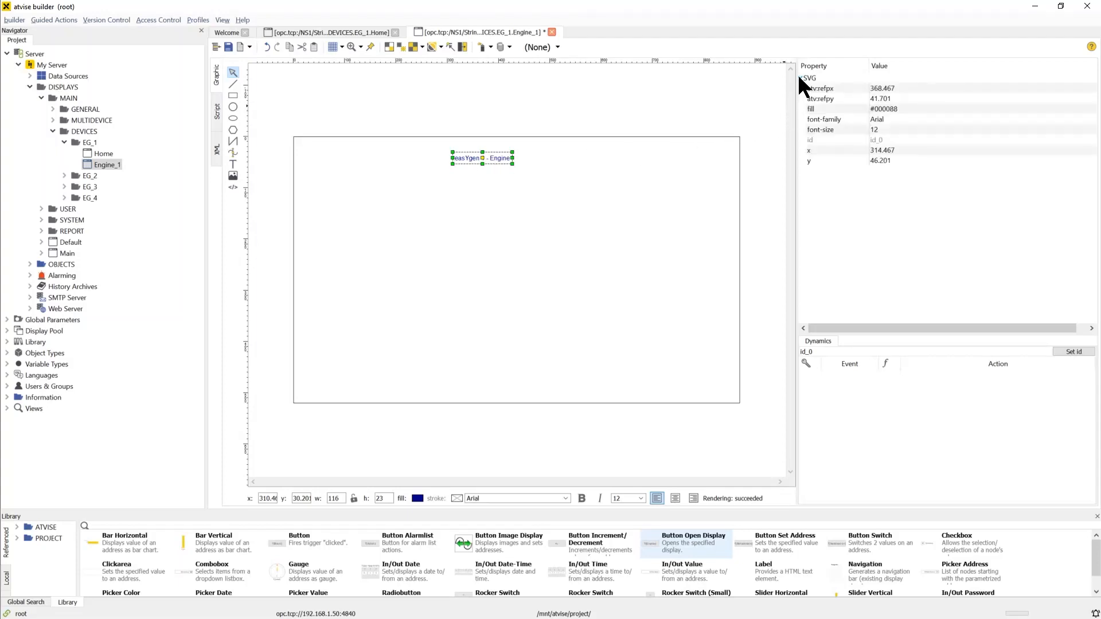
left_click(939, 128)
type("30")
key("Return")
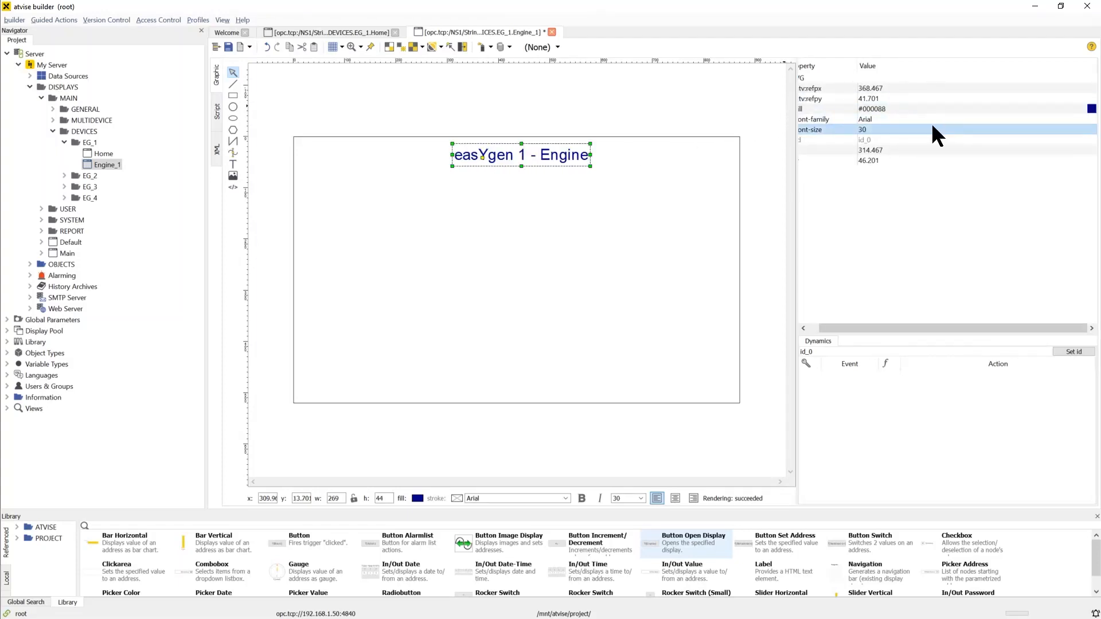
Change the title's fill colour and move it to sit centred along the display's upper edge
left_click(1091, 109)
left_click_drag(587, 275, 587, 291)
left_click(525, 374)
left_click(633, 278)
left_click_drag(561, 153, 541, 160)
left_click(554, 205)
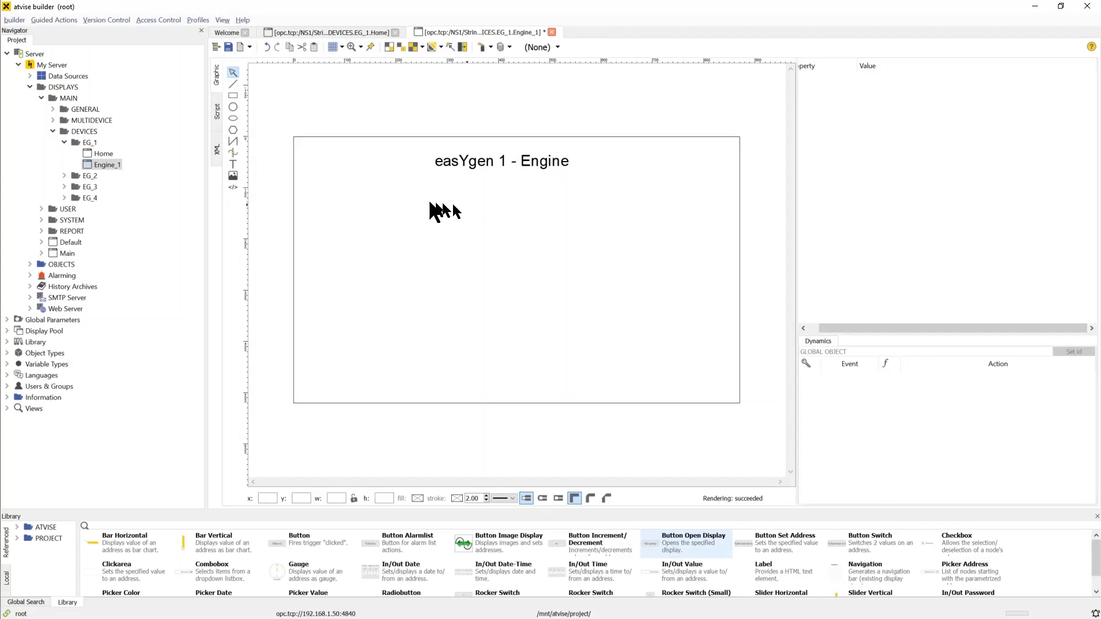
Import the Battery-volt.png image and scale it down to about 159 by 149 px at the display's left side
left_click(233, 175)
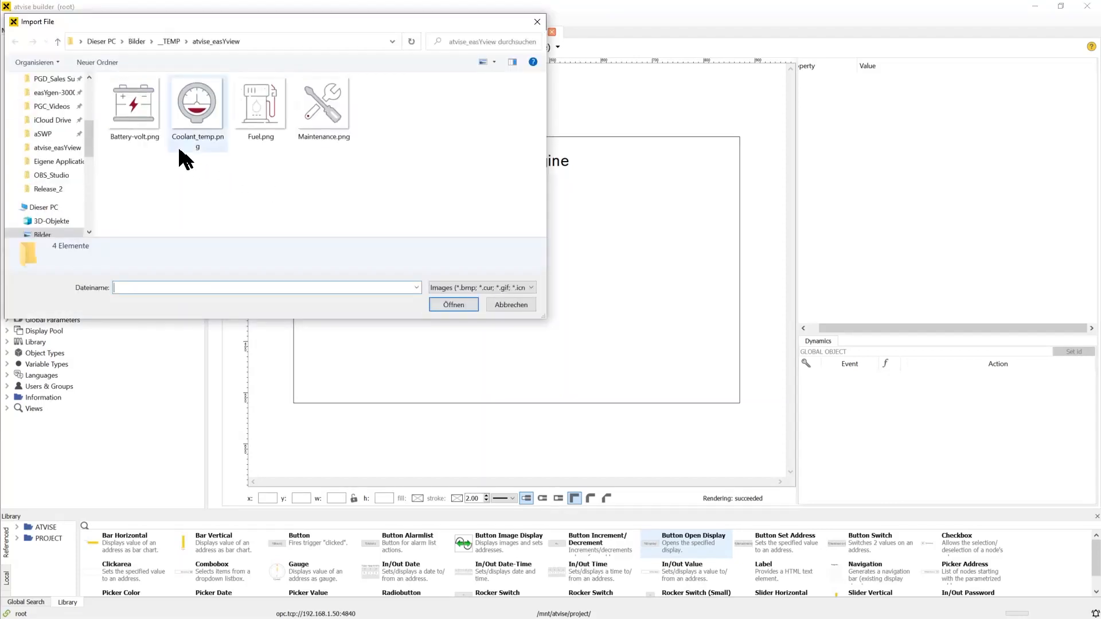
left_click(140, 104)
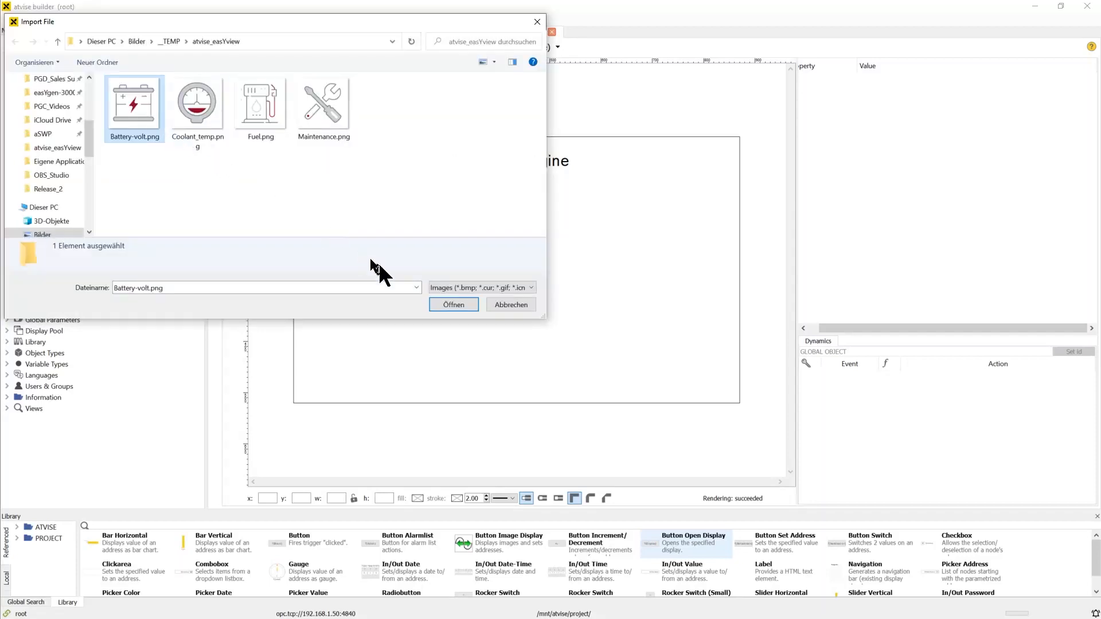
left_click(442, 304)
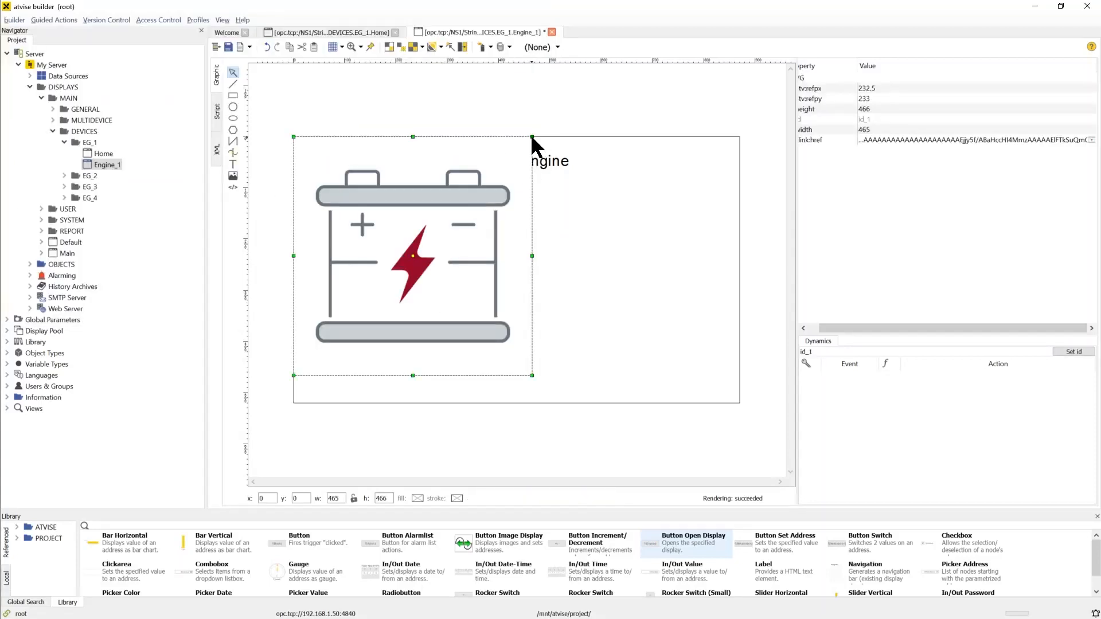
left_click_drag(533, 137, 369, 232)
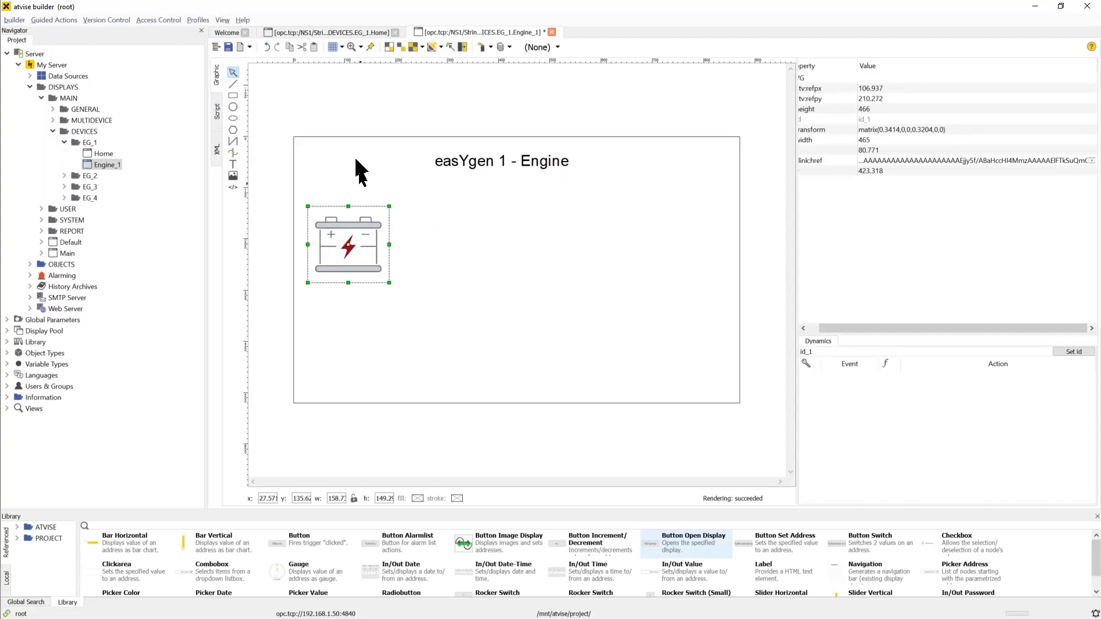
Add a "Battery Volt." text label to the right of the battery icon
left_click(233, 163)
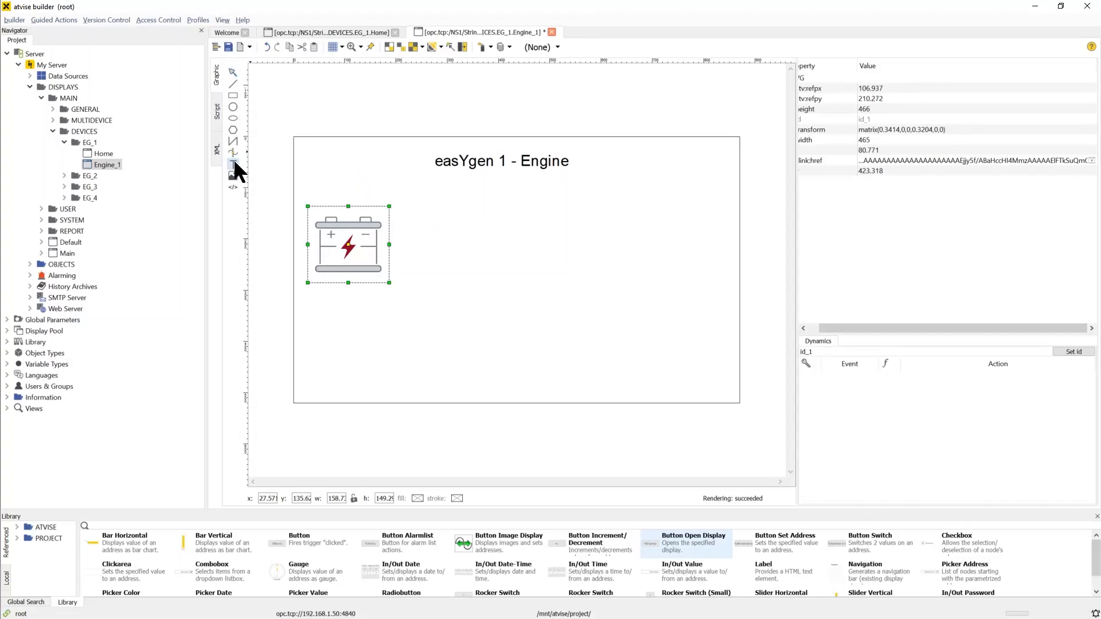
left_click(409, 210)
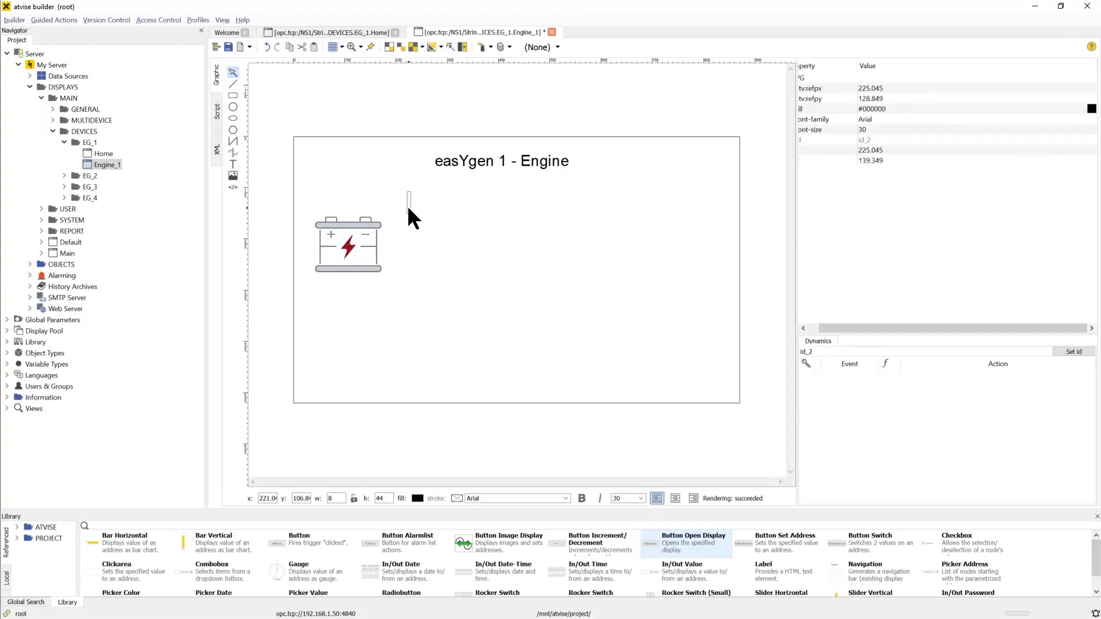
type("Battery Volt")
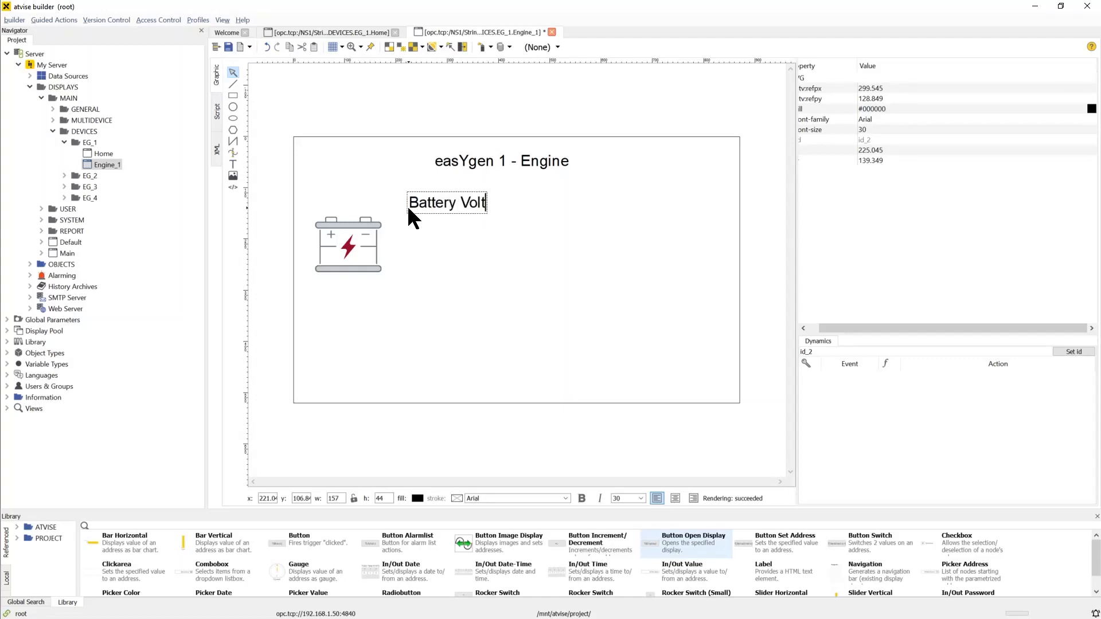
type(".")
key("Escape")
Set the Battery Volt. label's font size to 24 and shift it slightly downward
left_click(911, 130)
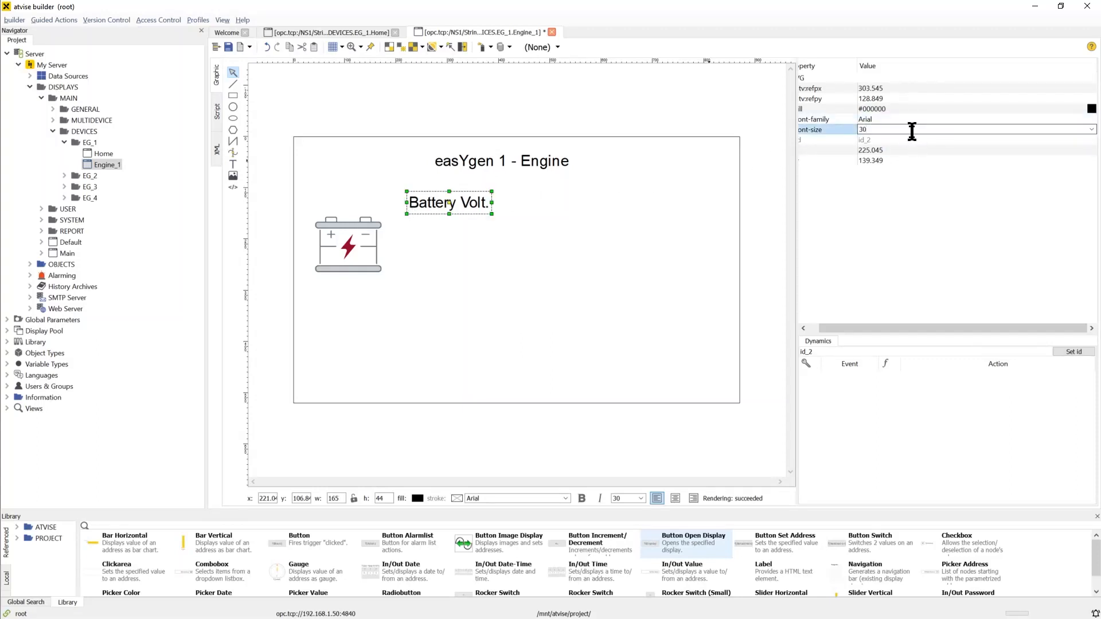
key("BackSpace")
key("BackSpace")
type("24")
key("Return")
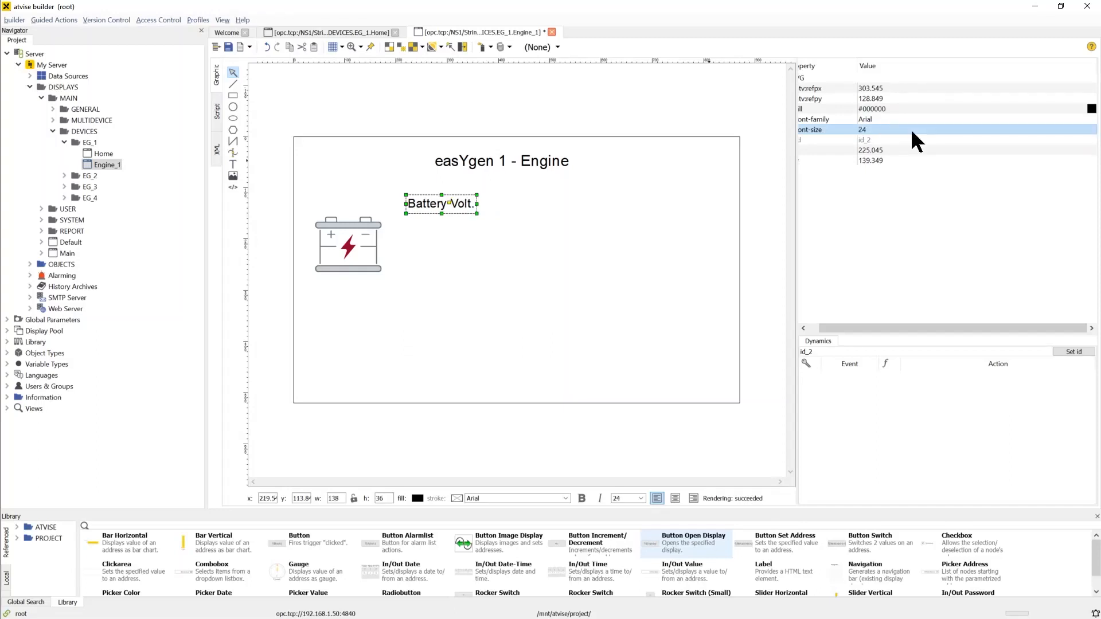
left_click_drag(462, 206, 457, 220)
left_click(526, 273)
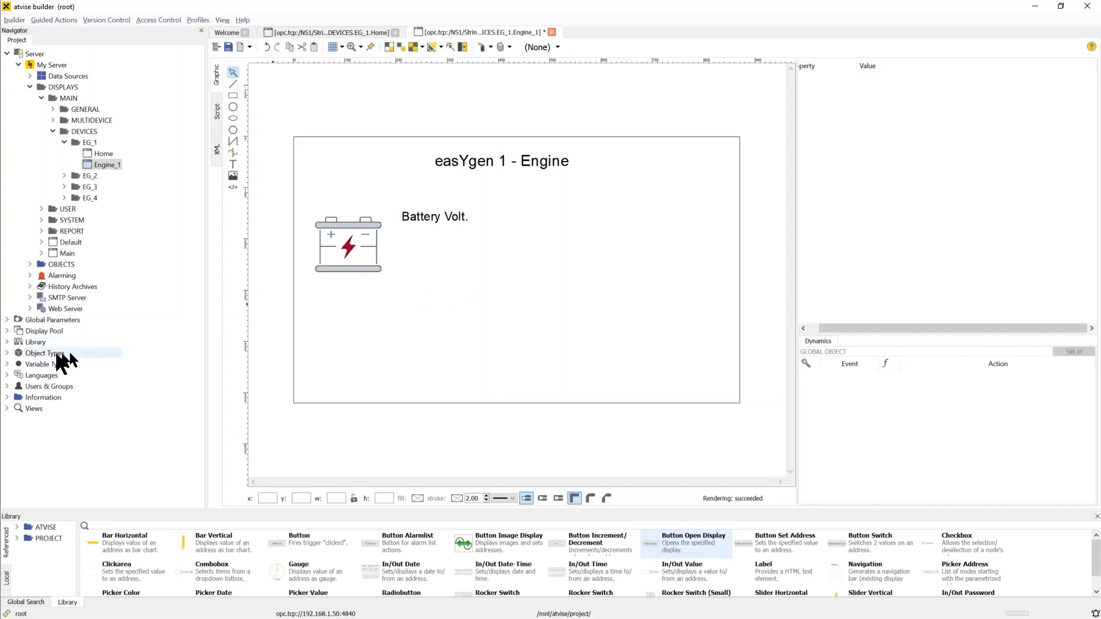
Place an in_out_value_small object display from the project library's AtviseDisplays below the Battery Volt. label
left_click(6, 342)
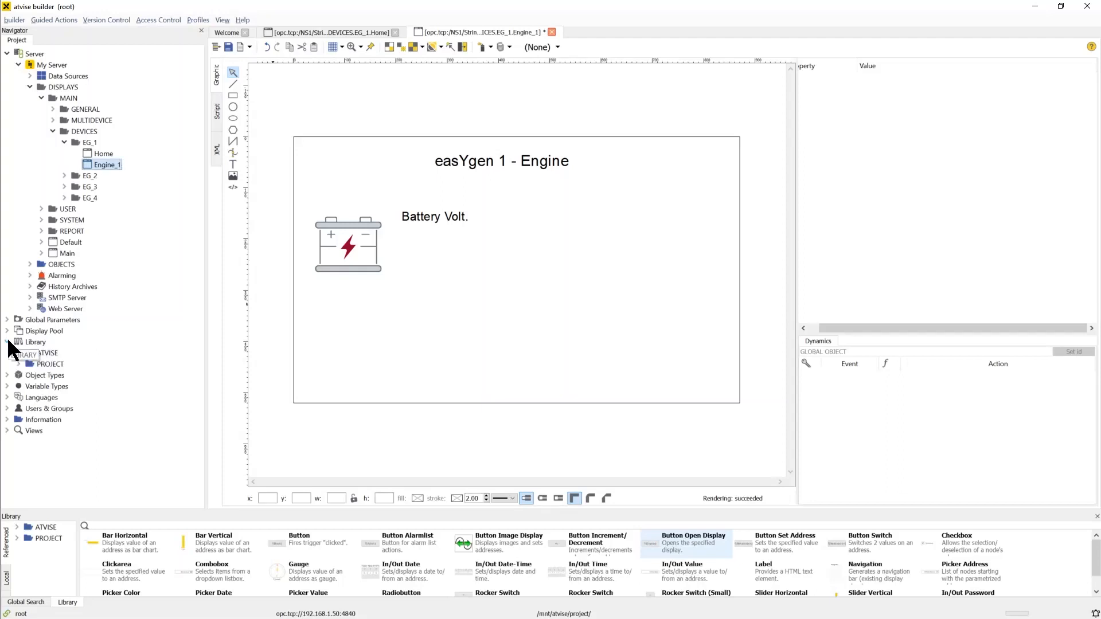
left_click(18, 364)
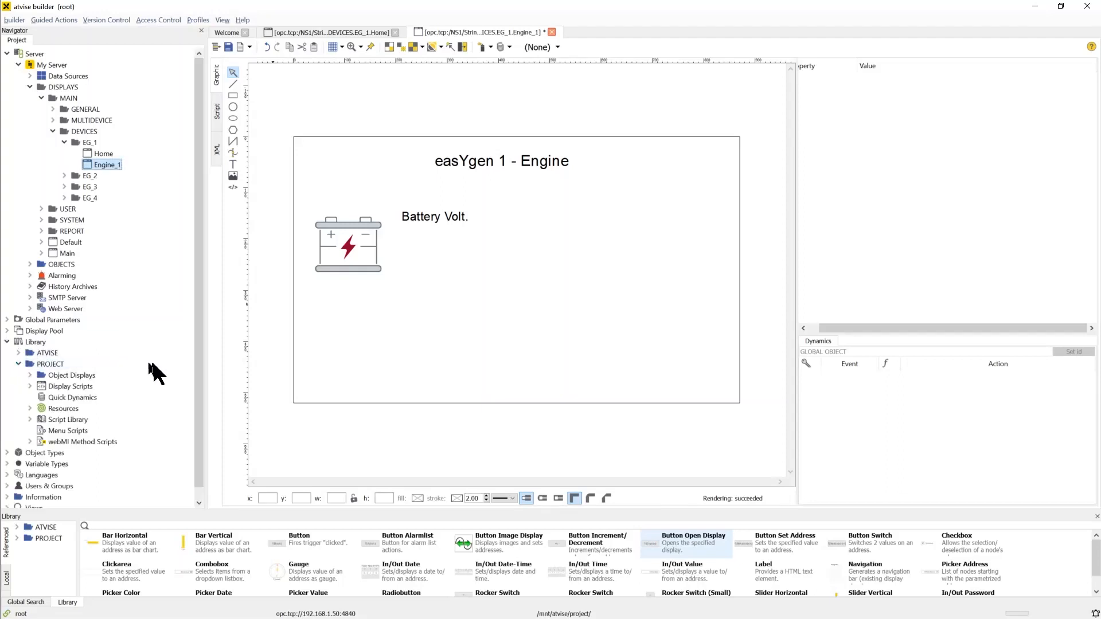
double_click(109, 375)
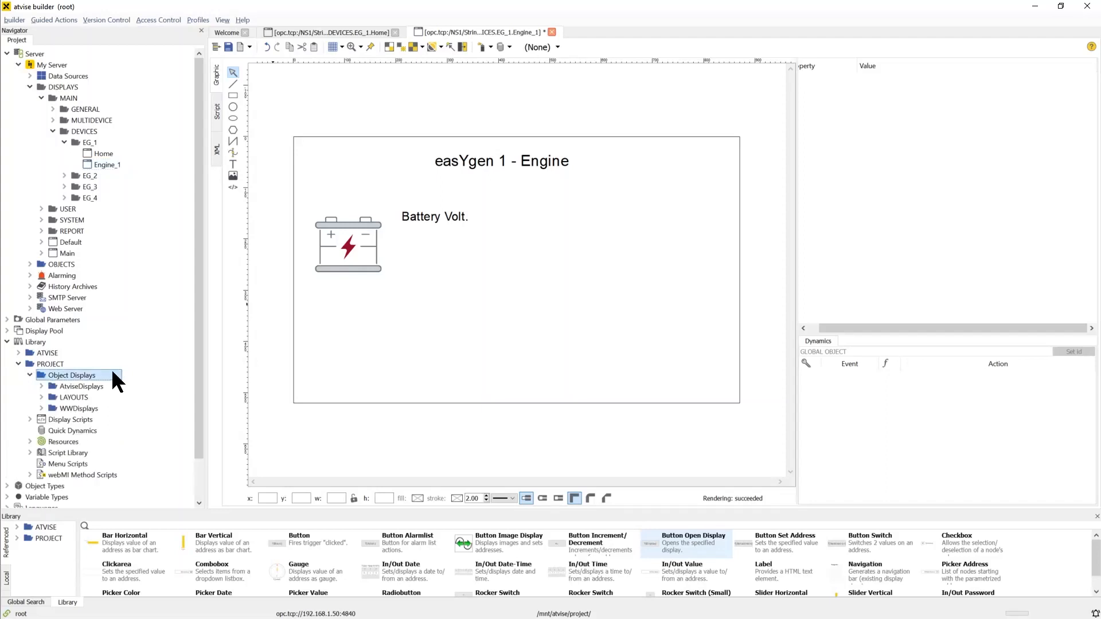
double_click(110, 383)
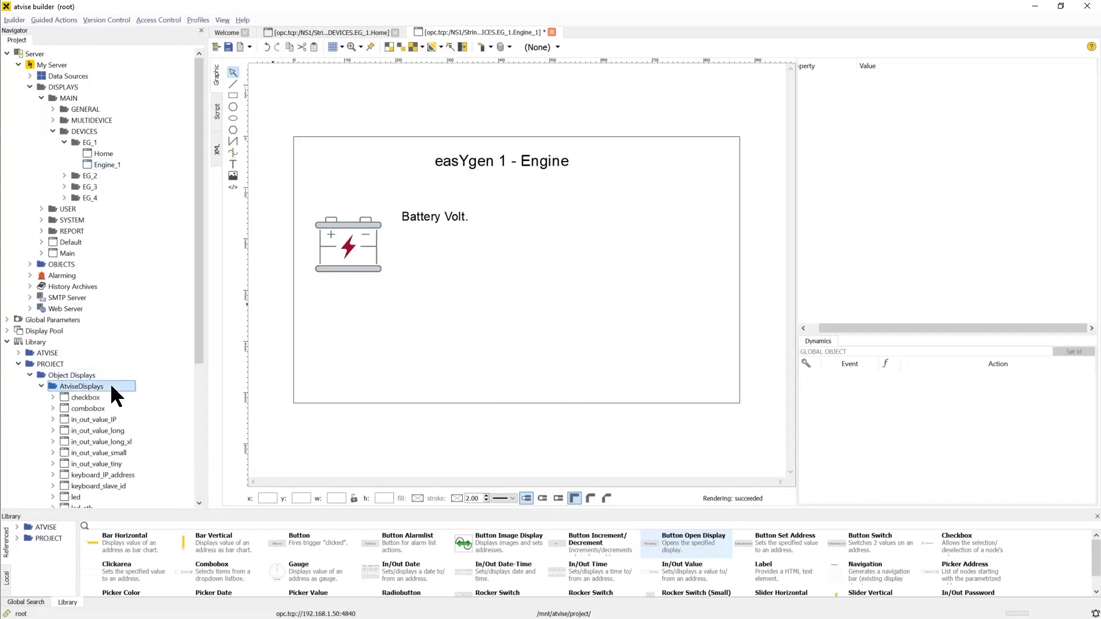
scroll(110, 383, "down", 2)
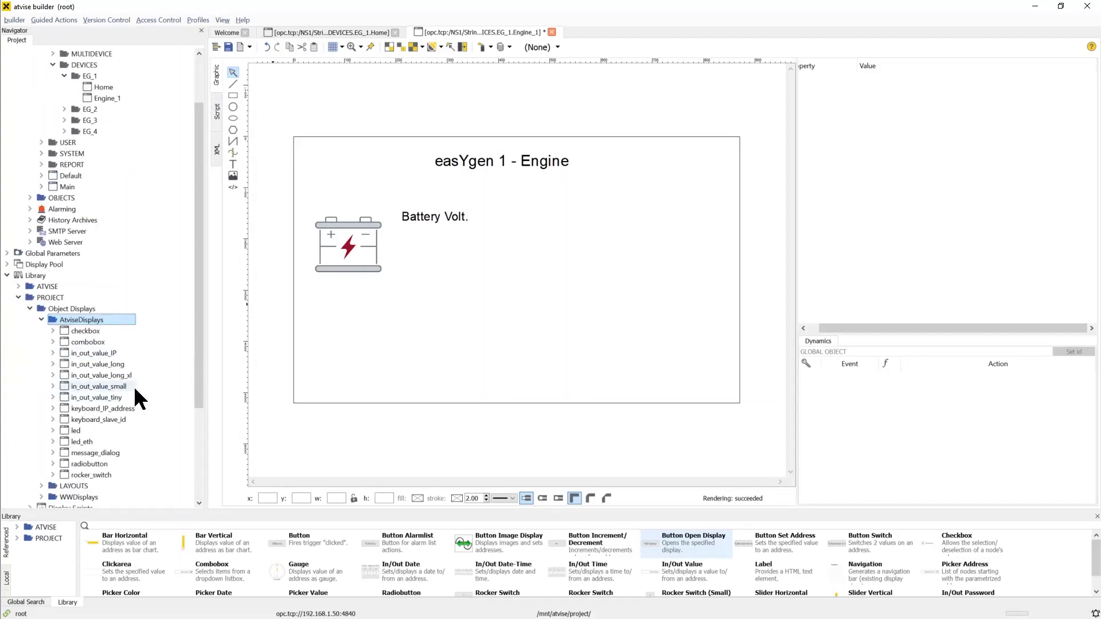
left_click_drag(118, 387, 402, 238)
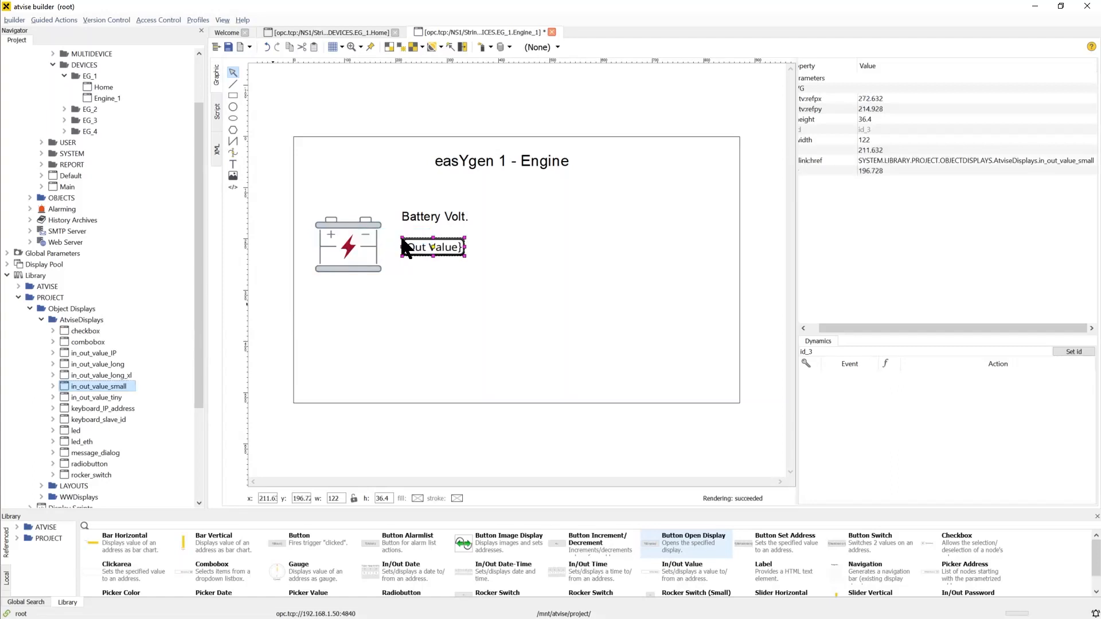
left_click(365, 421)
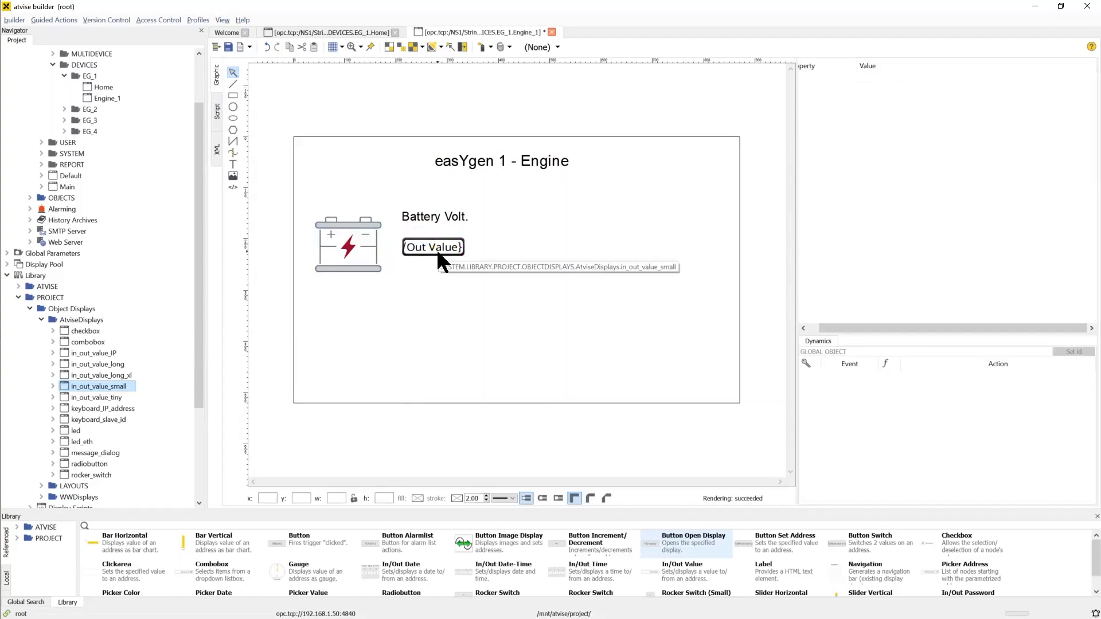
Expand the Visu > easYgens > Fast > easYgen-1 > MirrorDisable objects folder in the project tree and review its nodes
left_click(30, 198)
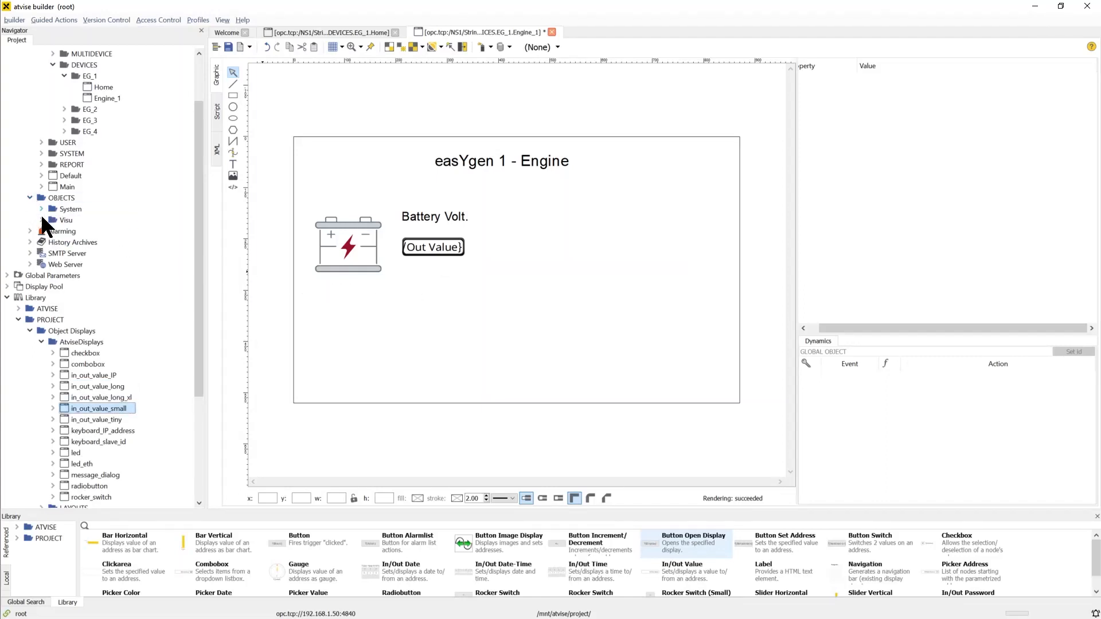
left_click(42, 219)
left_click(53, 231)
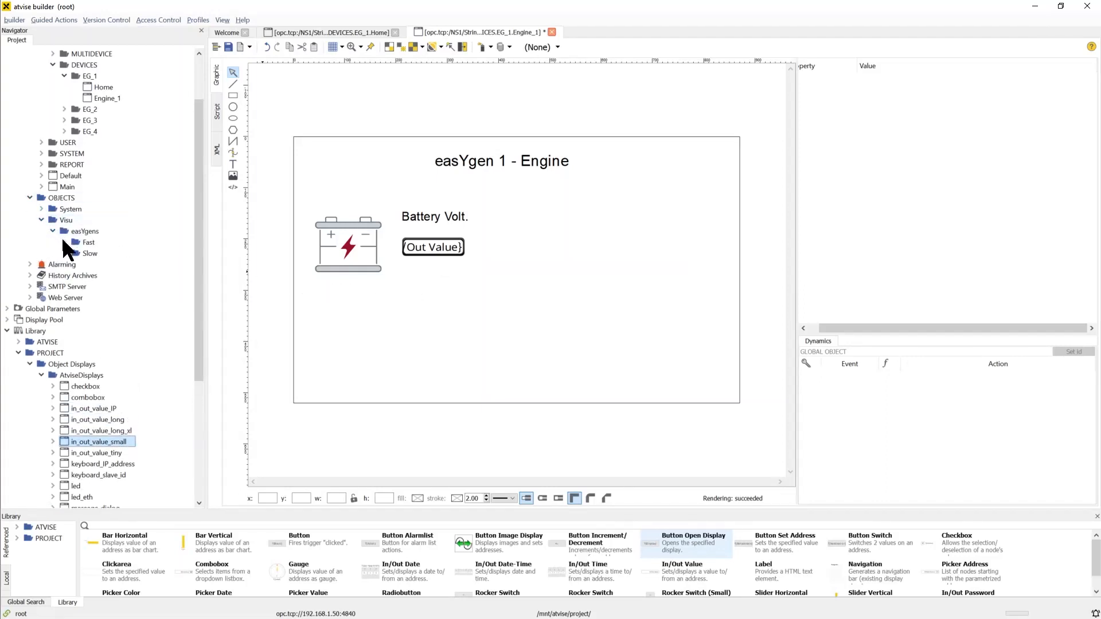
left_click(64, 242)
left_click(76, 253)
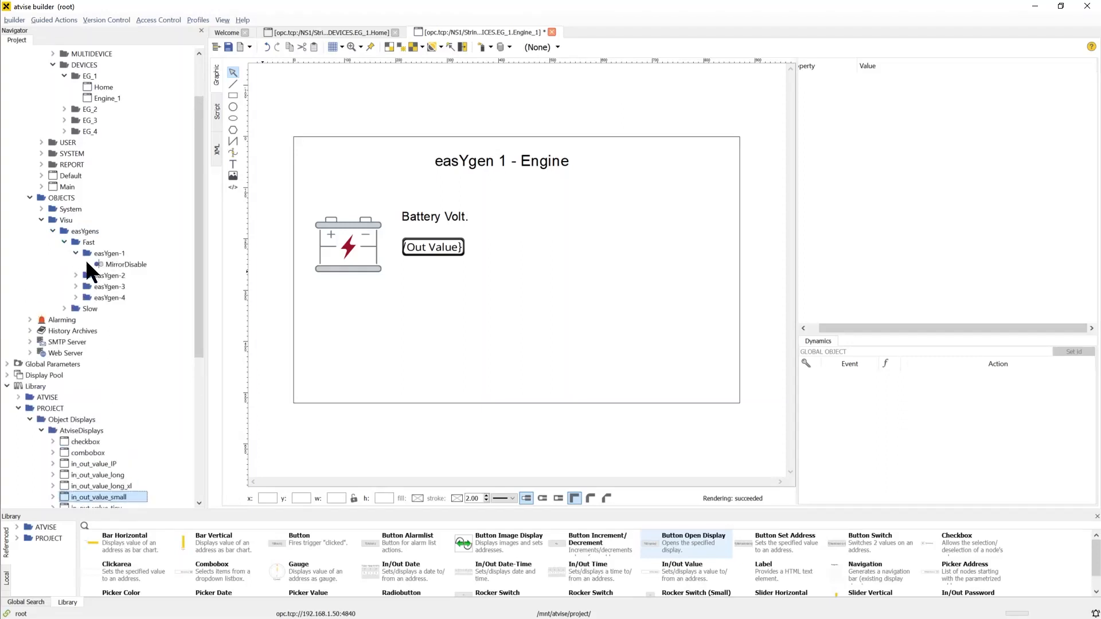
left_click(87, 263)
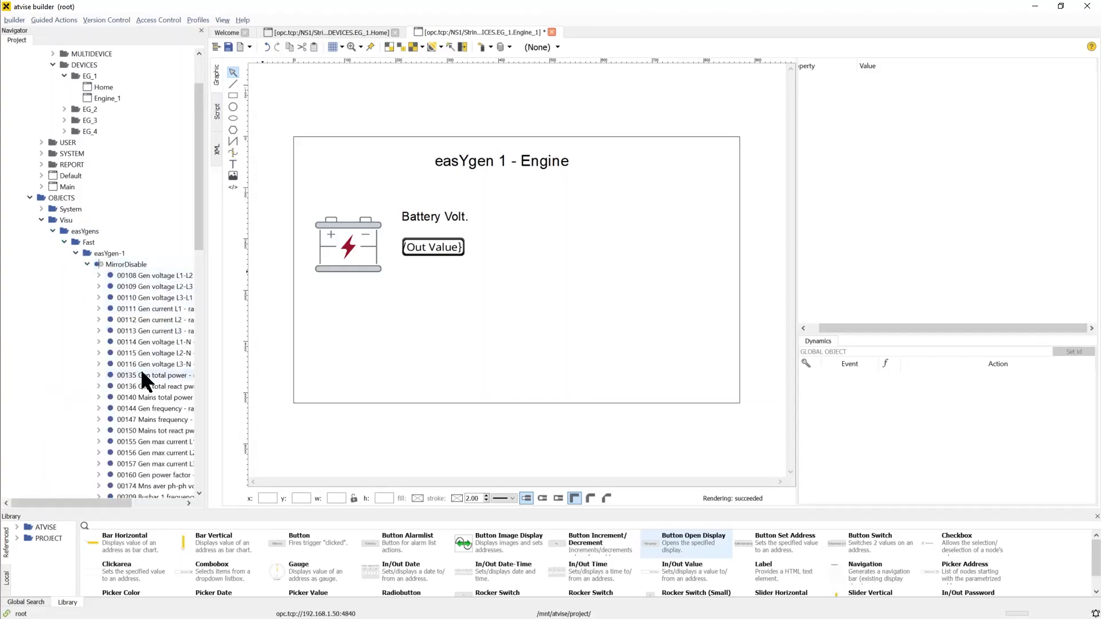
scroll(143, 341, "down", 2)
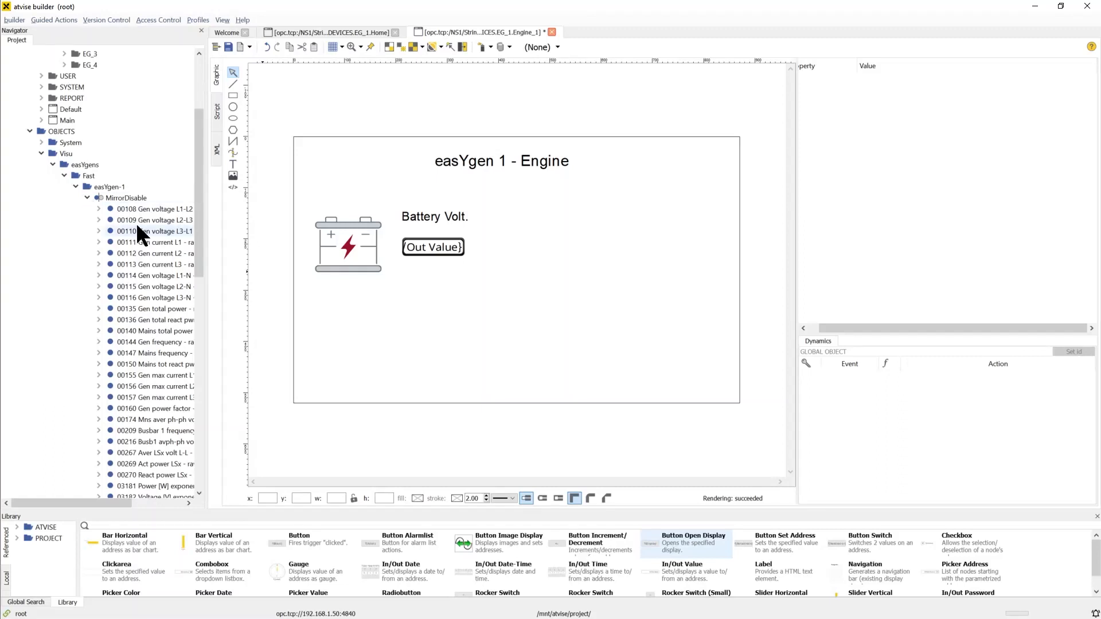
scroll(136, 223, "up", 4)
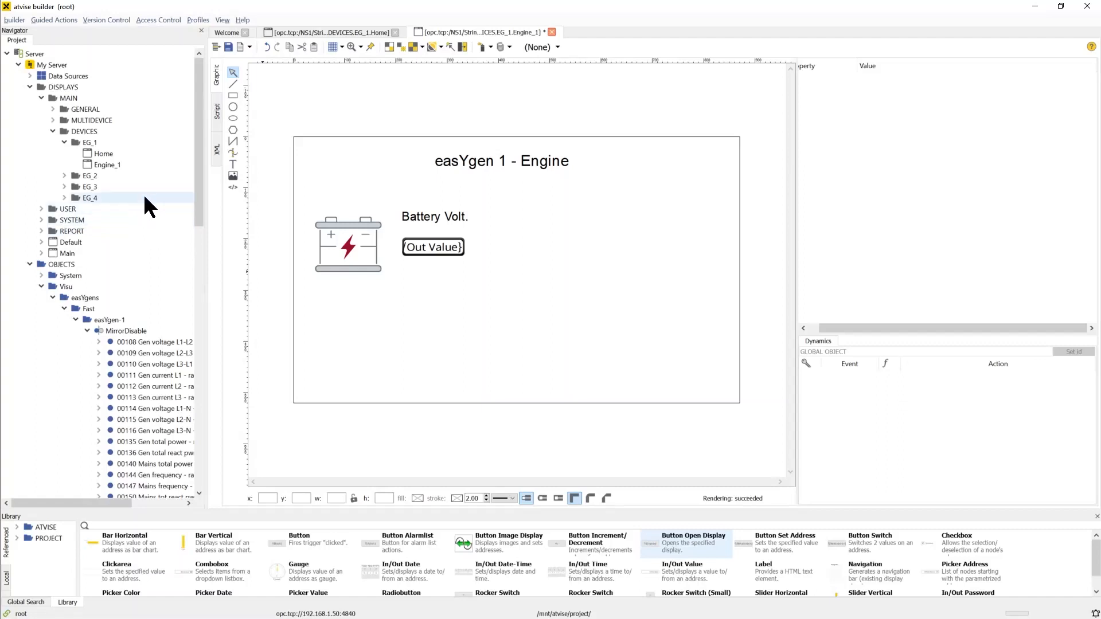
Open the Atvise connect Modbus TCP data source in the node browser
left_click(30, 75)
left_click(115, 86)
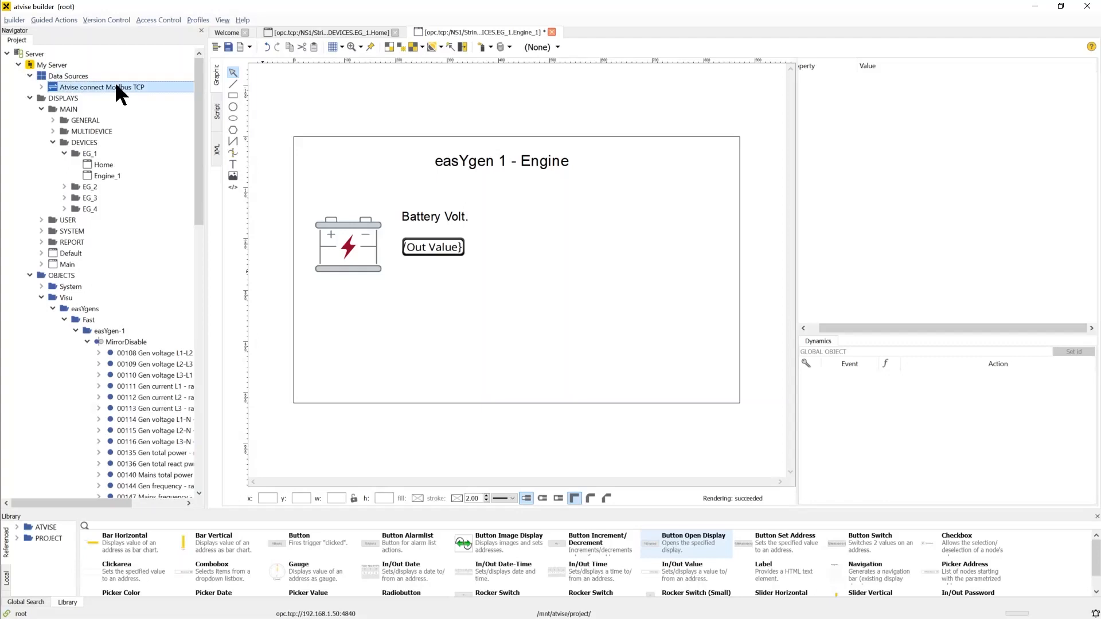
right_click(115, 91)
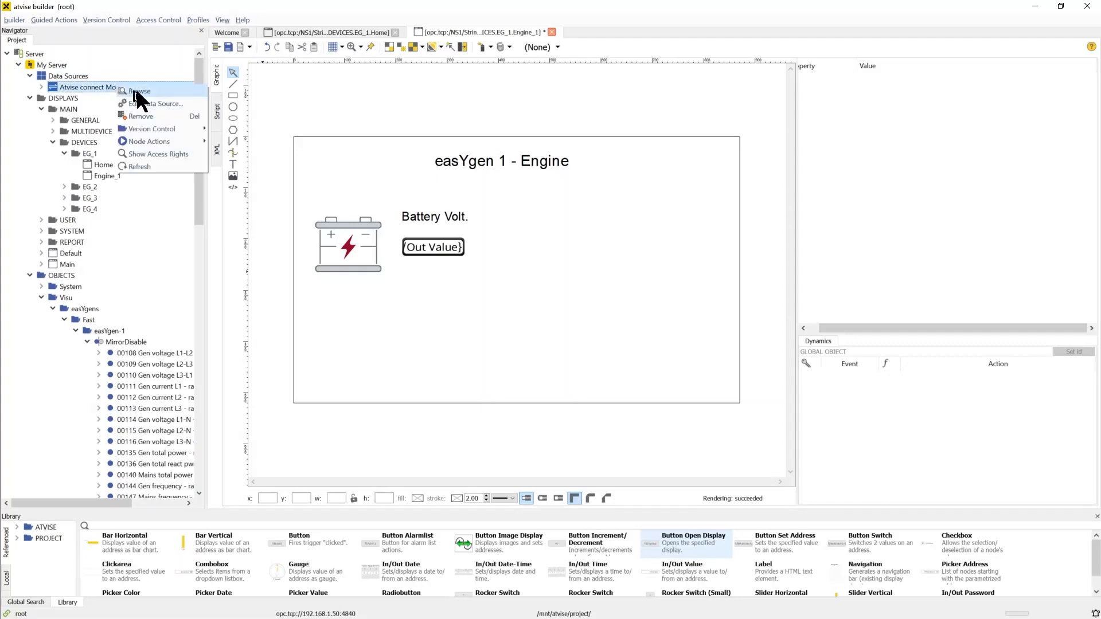
left_click(141, 90)
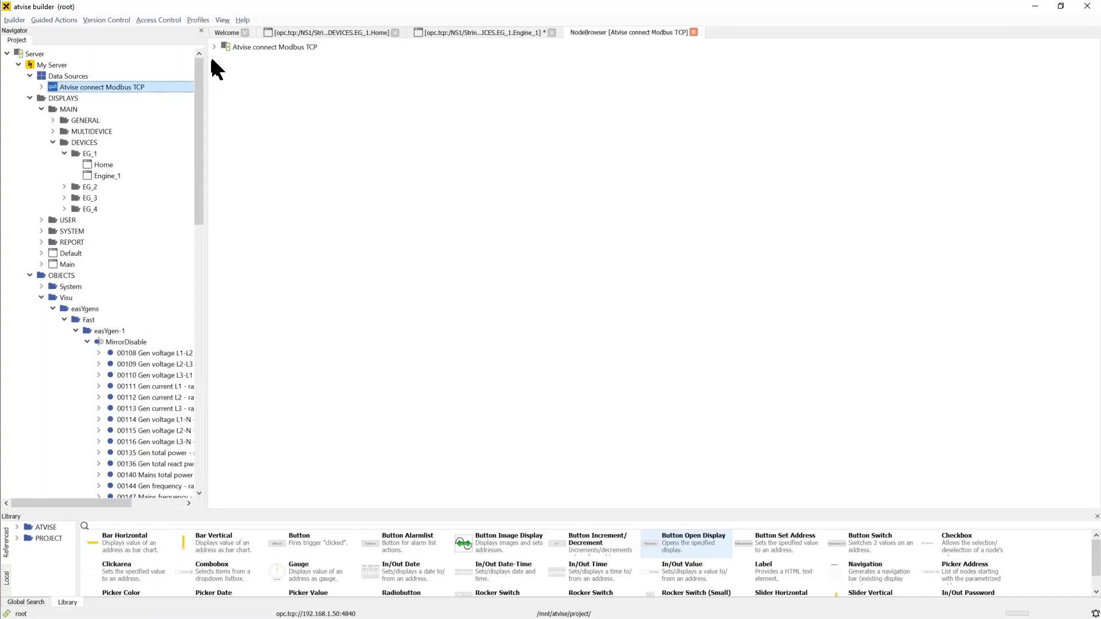
Browse the data source's Objects > Topics > easYgen-1 - fast variables to find the battery voltage
left_click(214, 47)
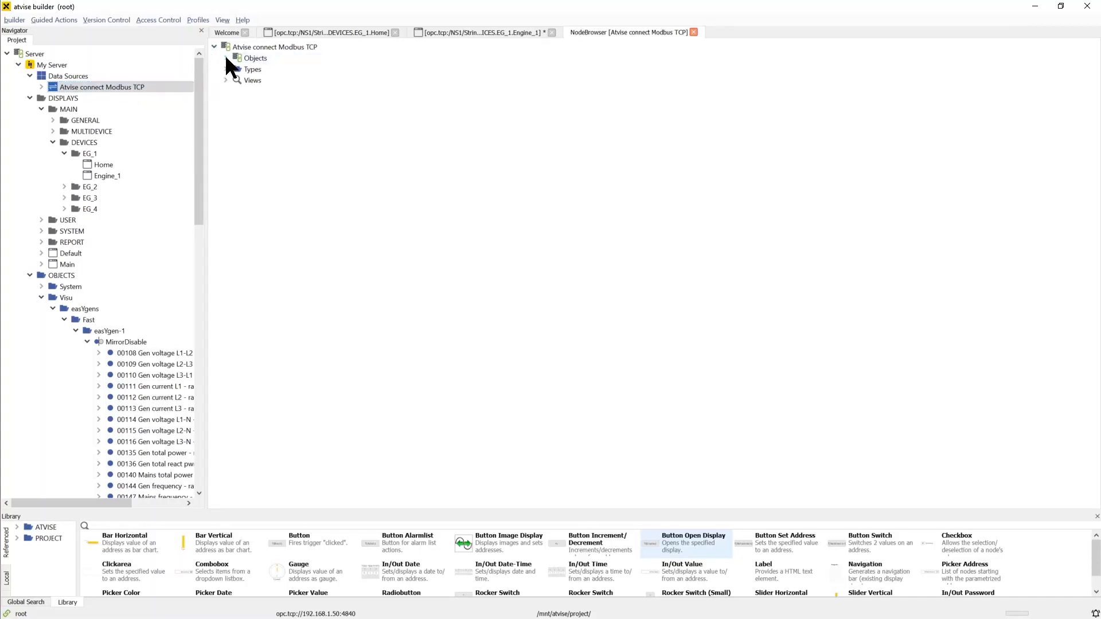
left_click(225, 58)
left_click(237, 91)
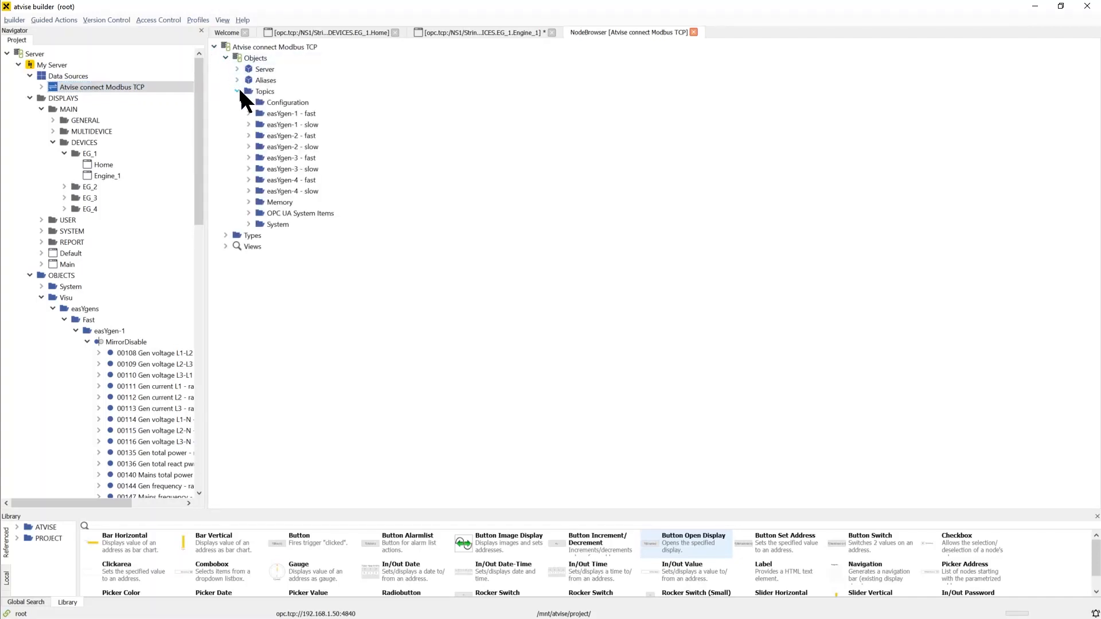
left_click(249, 114)
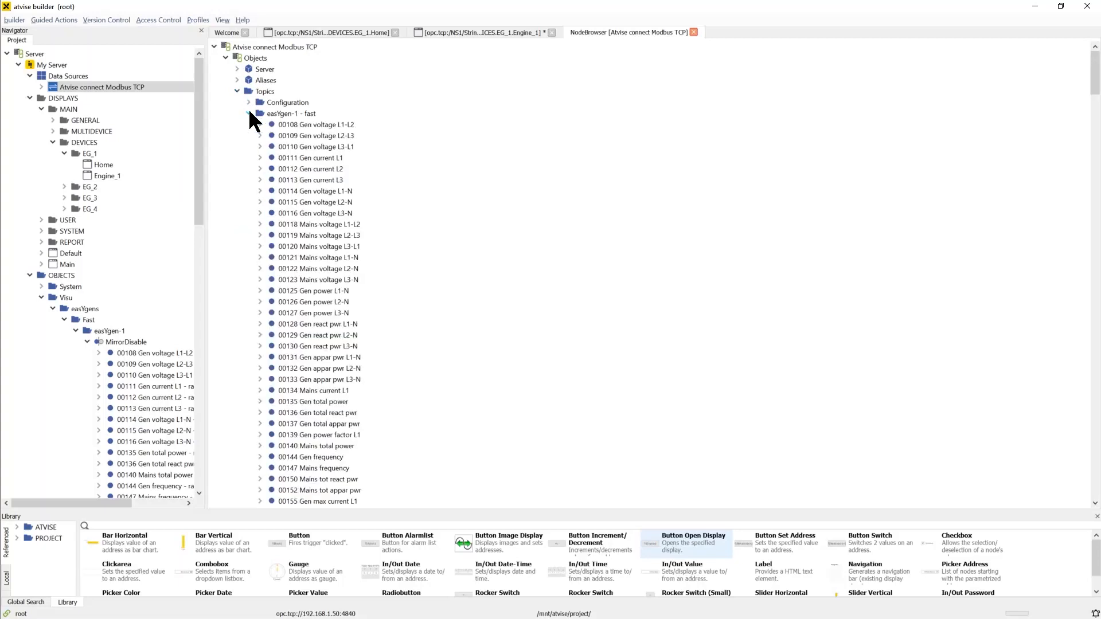
scroll(518, 163, "down", 11)
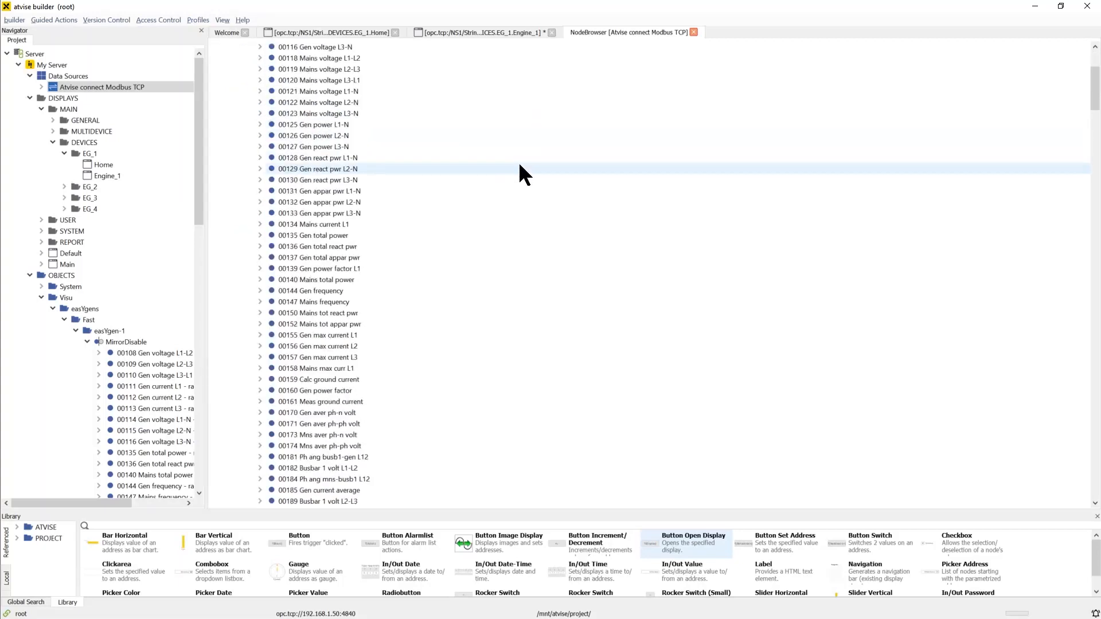
scroll(520, 171, "down", 15)
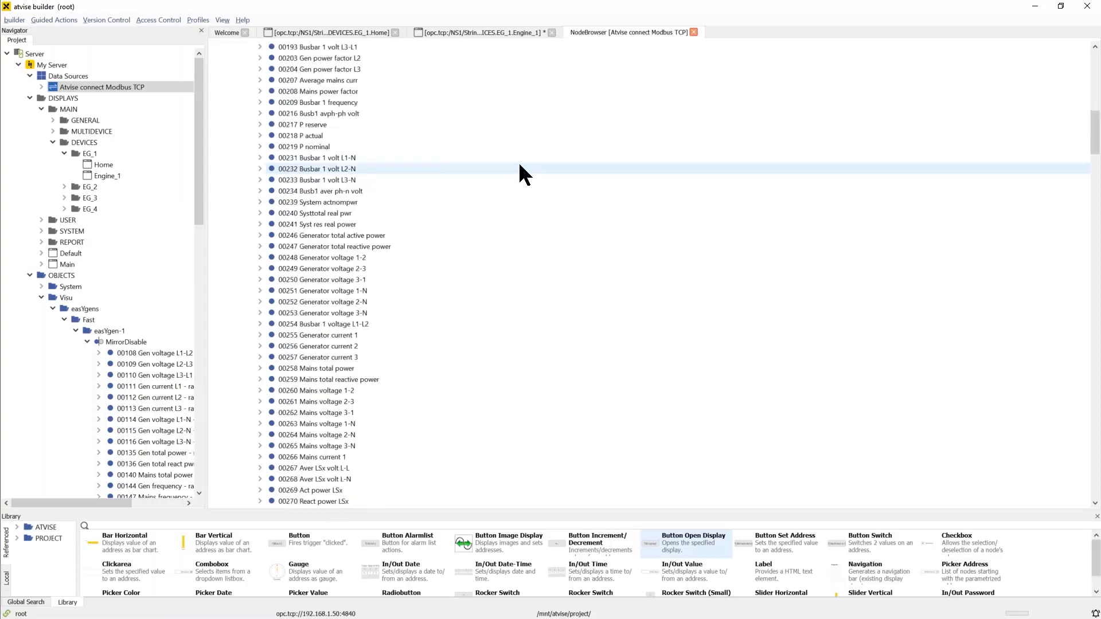
scroll(520, 173, "down", 20)
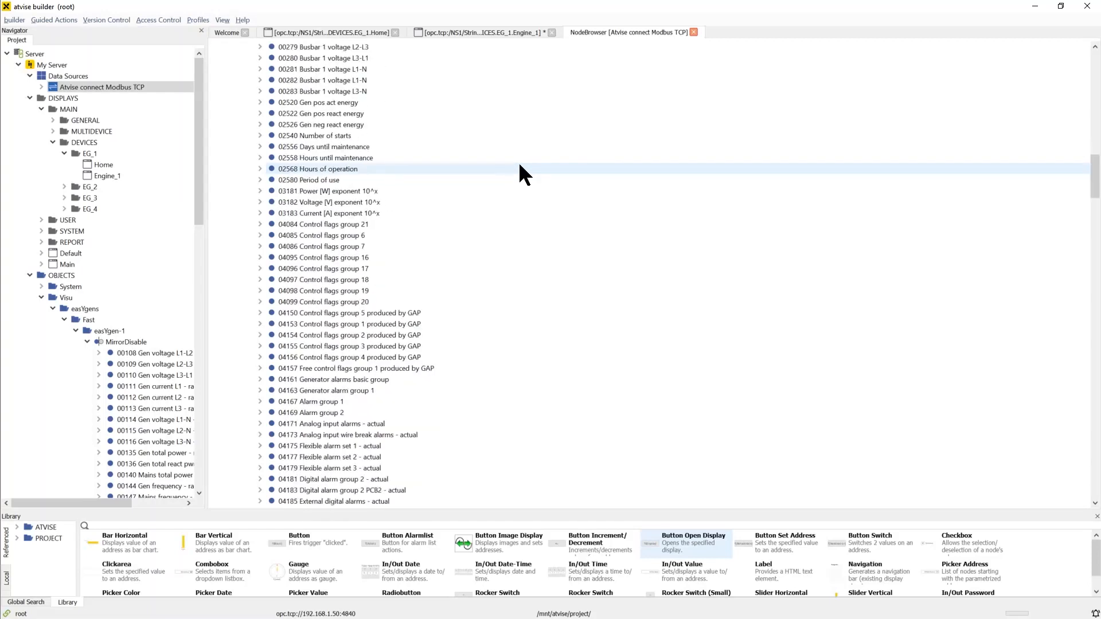
scroll(519, 165, "down", 8)
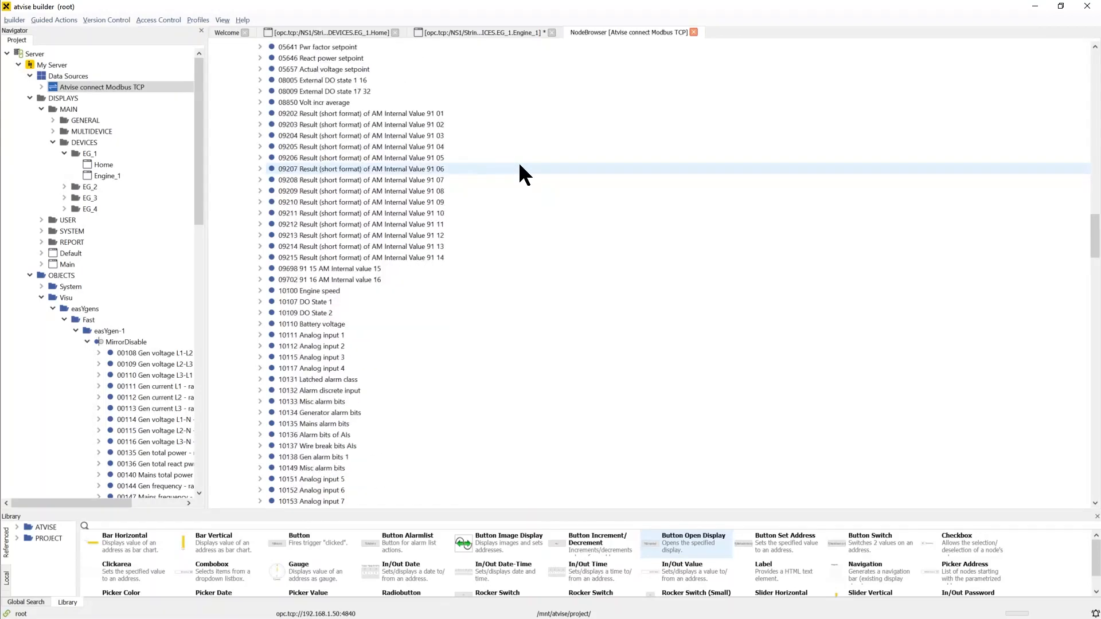
Paste and mirror the 10110 Battery voltage variable as In/Output into easYgen-1's MirrorDisable folder, named "10110 Battery voltage - raw"
left_click(367, 323)
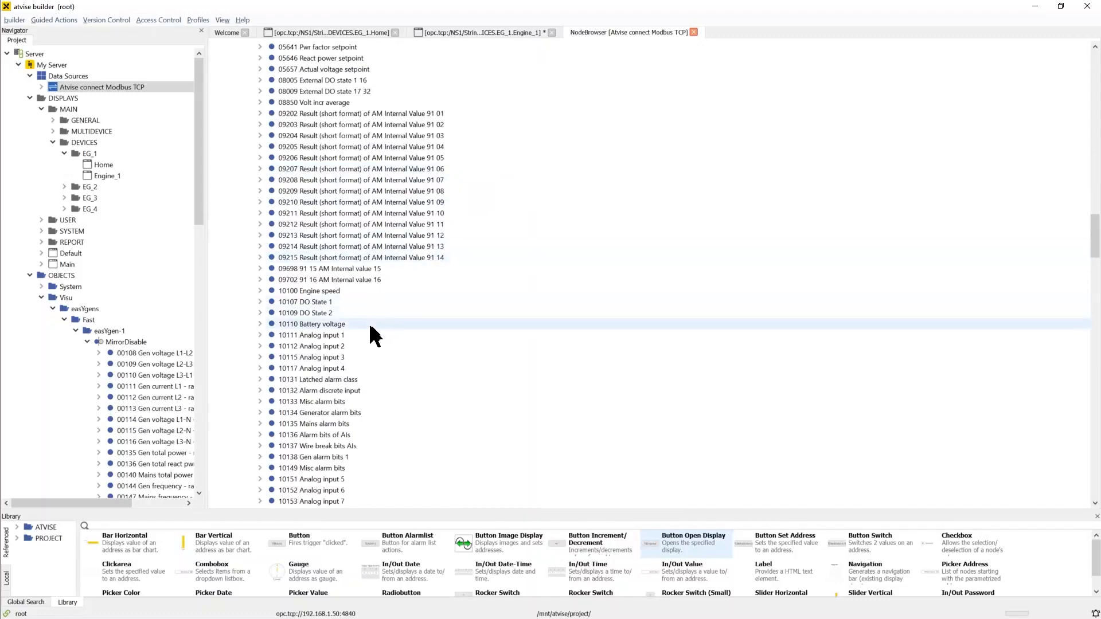
left_click_drag(422, 327, 450, 335)
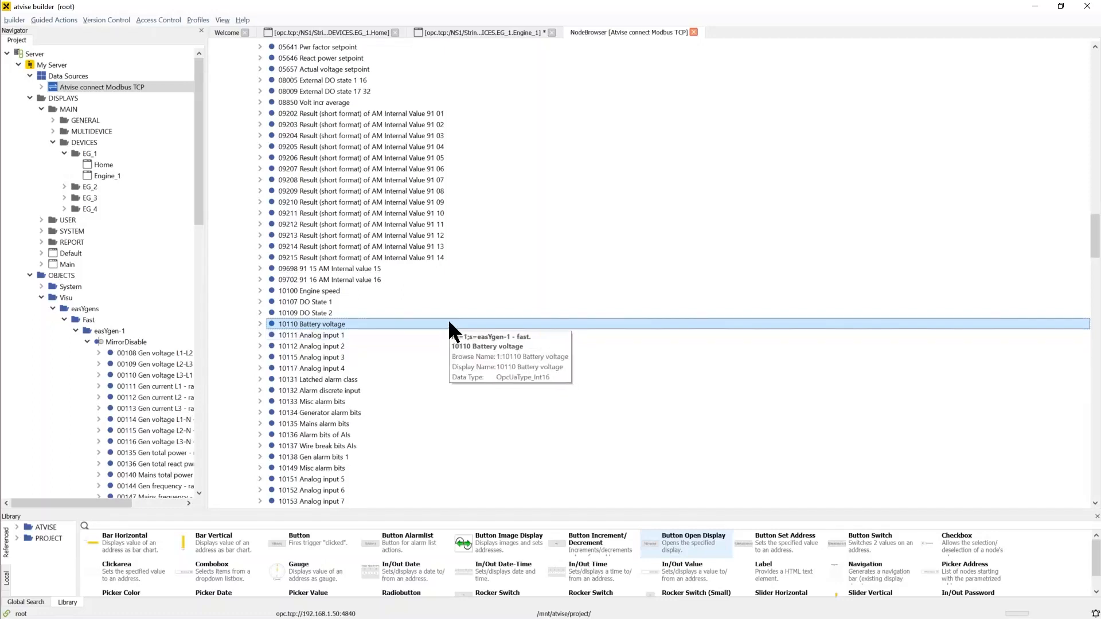
right_click(120, 341)
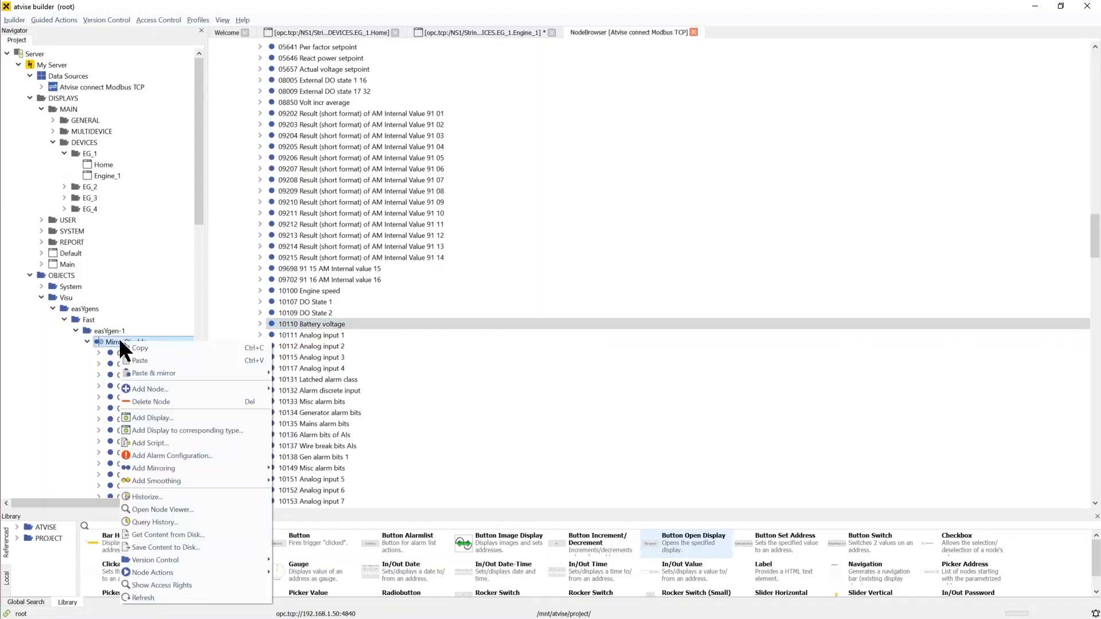
mouse_move(217, 373)
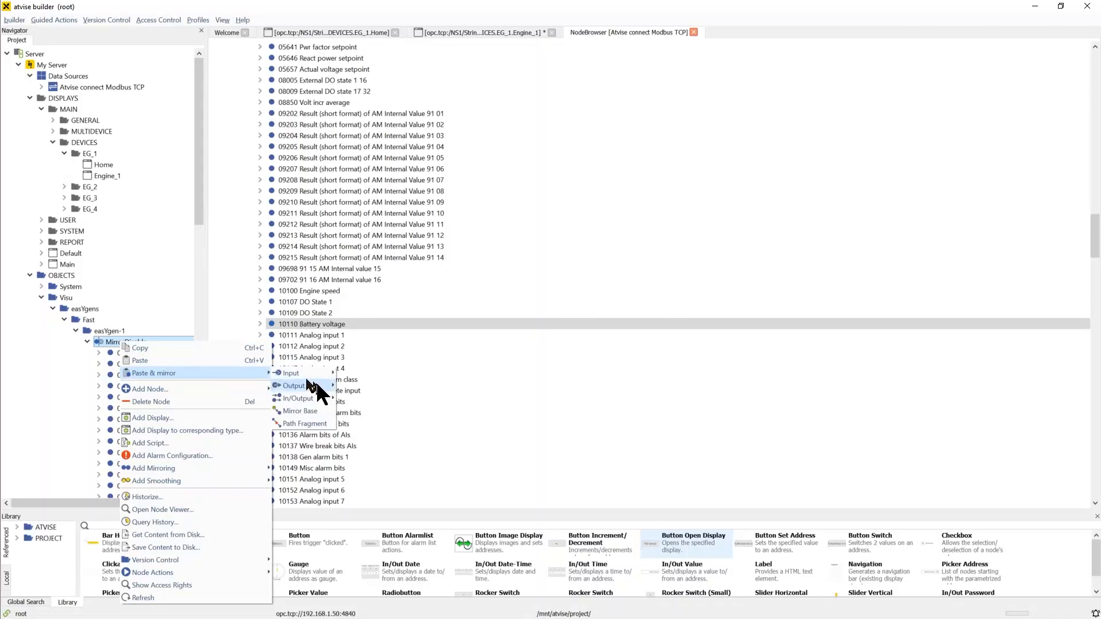
mouse_move(319, 396)
left_click(407, 398)
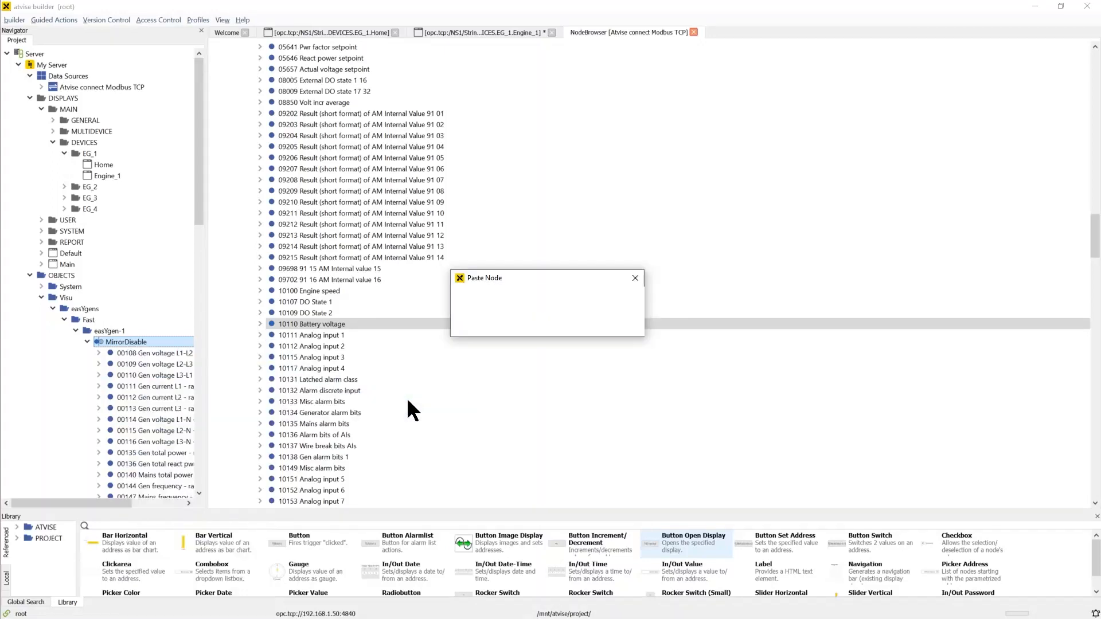
left_click(579, 310)
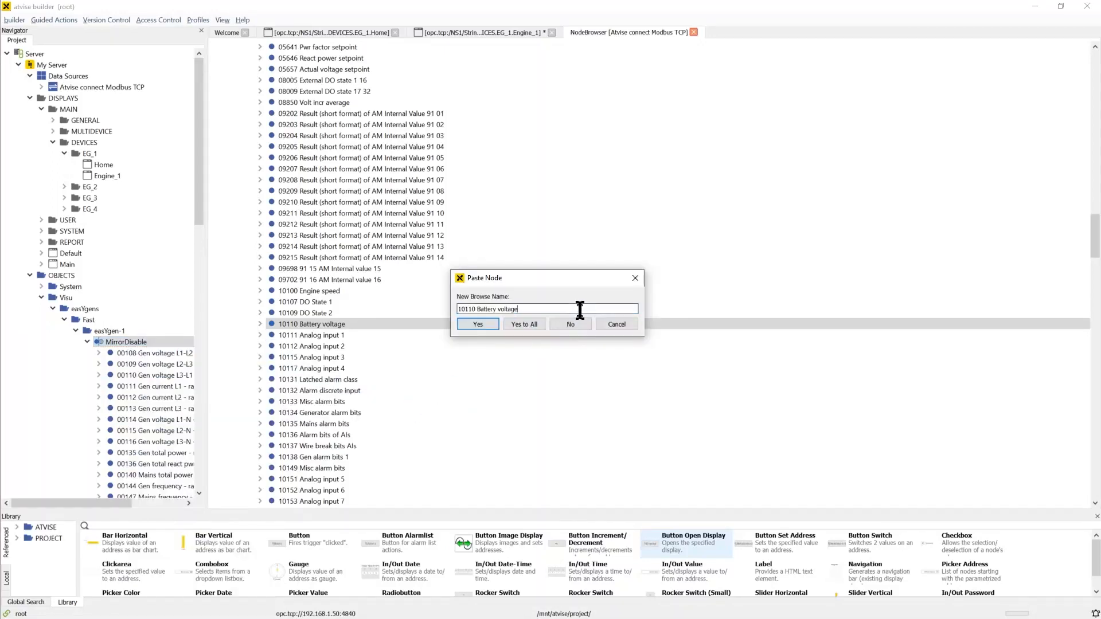
type("- raw")
key("Return")
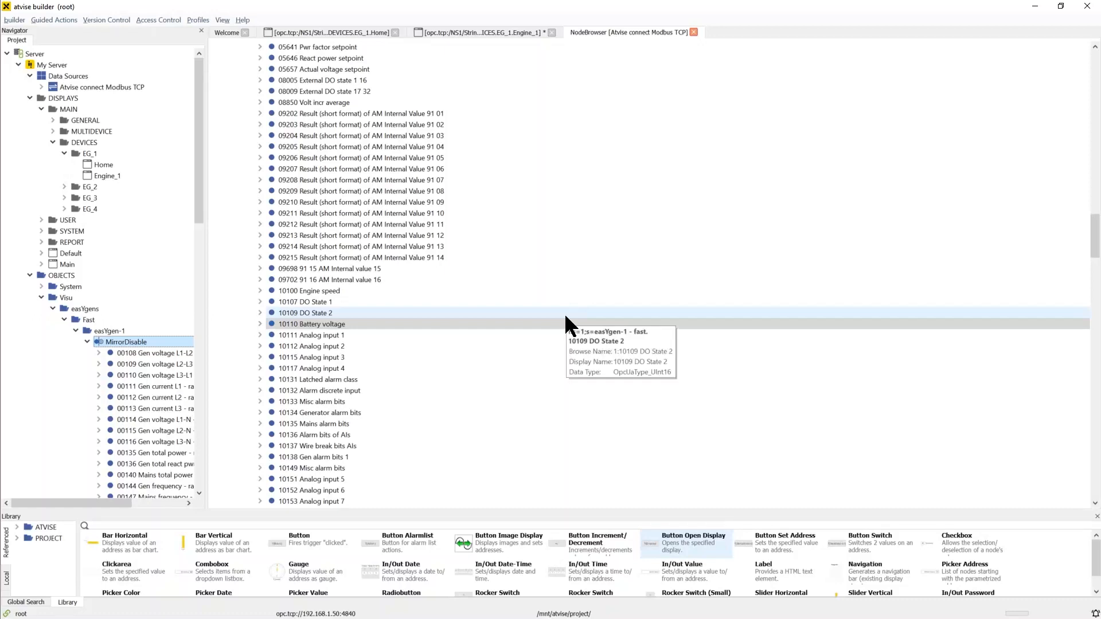
Locate the new mirrored battery voltage node in the project tree and return to the Engine_1 display
scroll(160, 323, "down", 2)
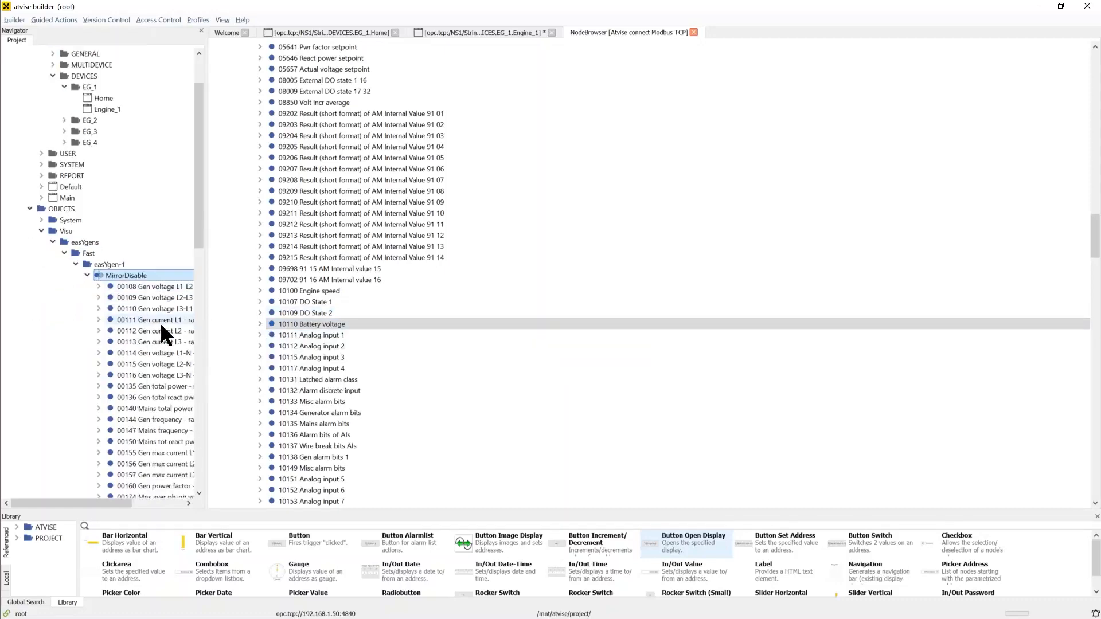
scroll(160, 322, "down", 7)
left_click(168, 396)
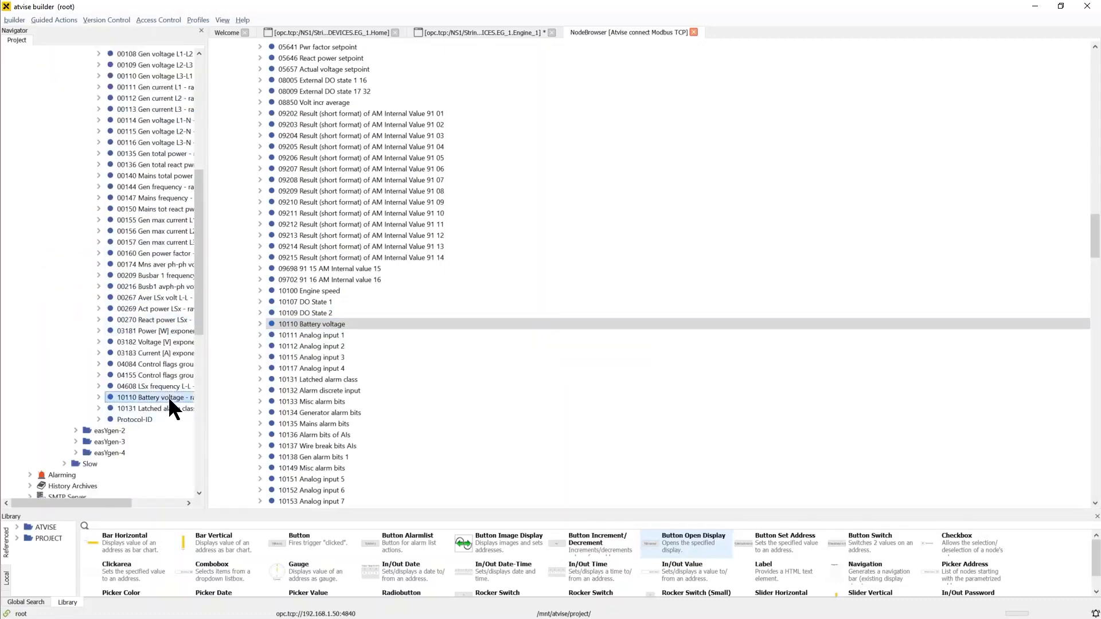
left_click(456, 31)
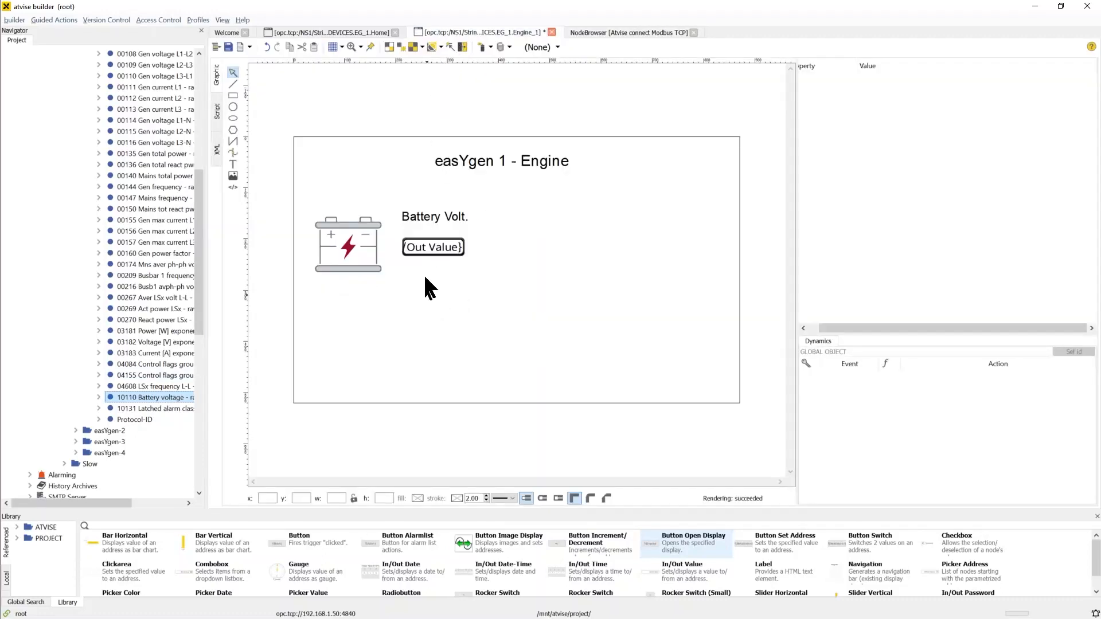
Bind the out value field's base parameter to MirrorDisable's "10110 Battery voltage - raw" node under Visu > easYgens > Fast > easYgen-1
left_click(425, 251)
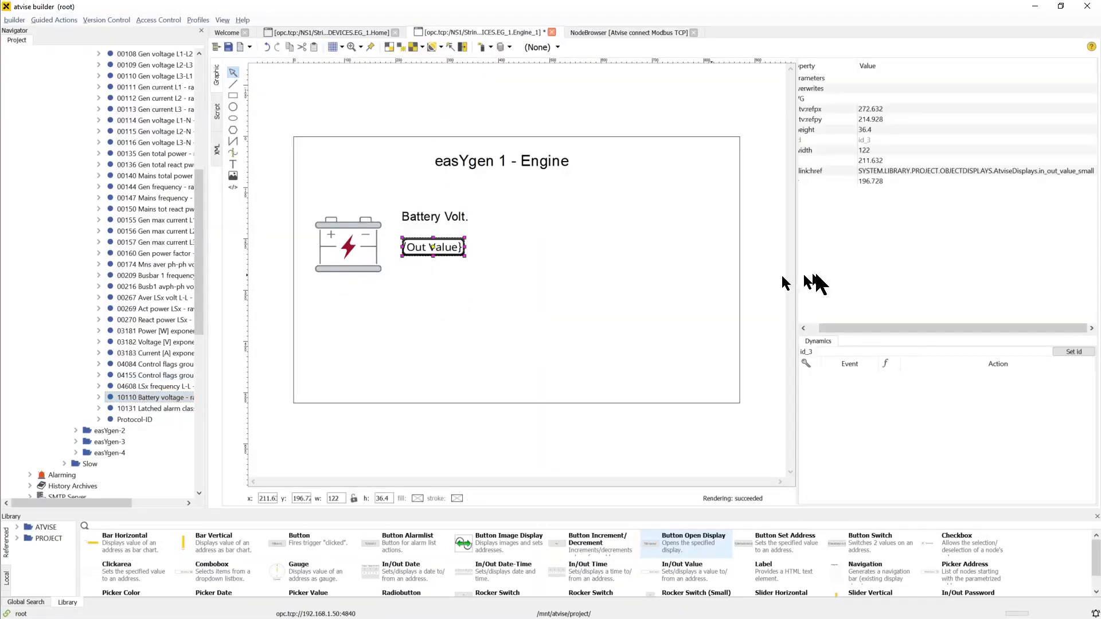
left_click(802, 79)
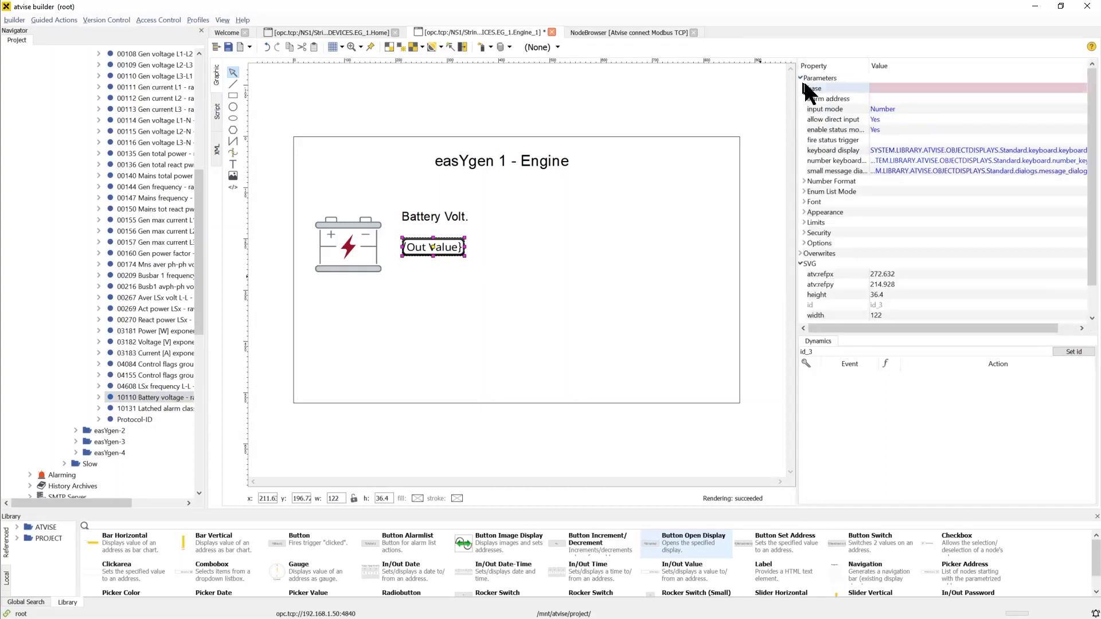
left_click(955, 87)
left_click(852, 89)
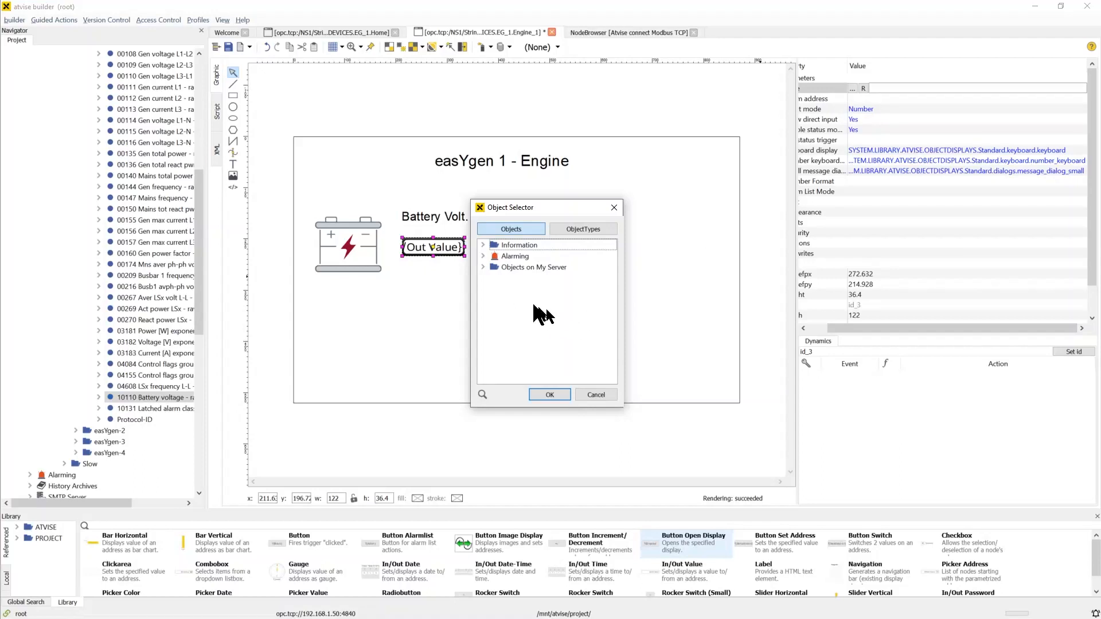
left_click(482, 267)
left_click(494, 289)
left_click(505, 301)
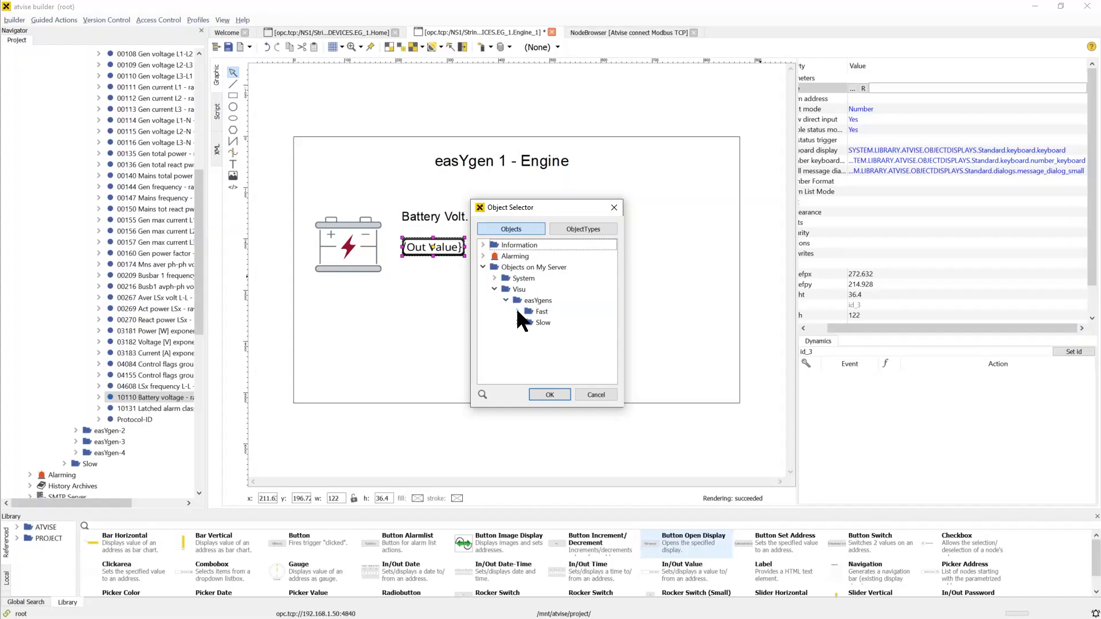
left_click(516, 311)
left_click(527, 320)
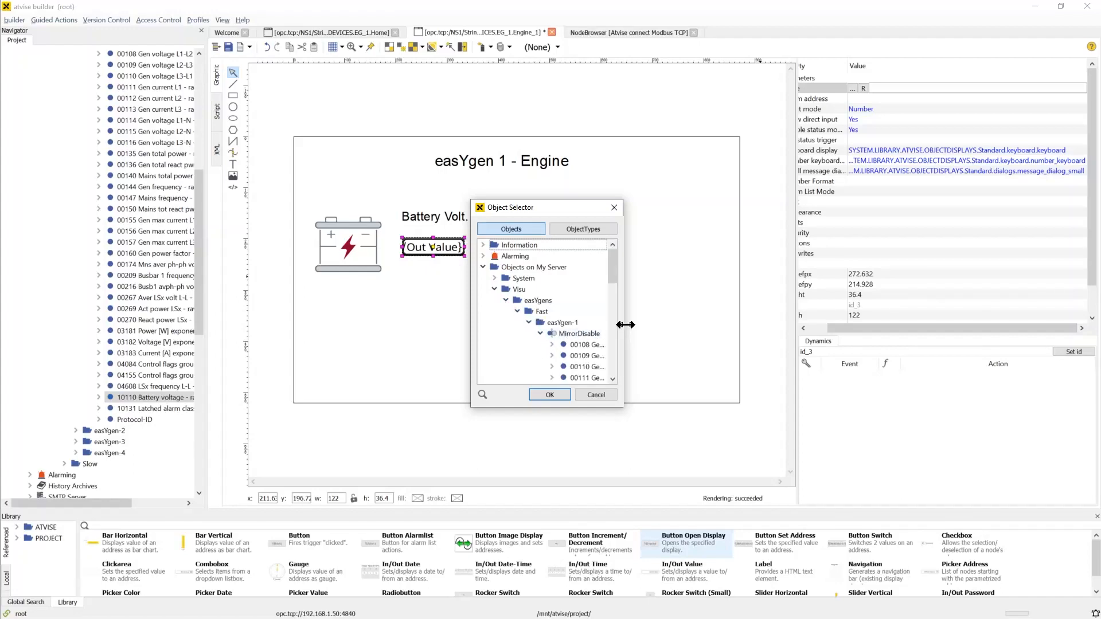
left_click_drag(623, 325, 714, 327)
scroll(644, 309, "down", 7)
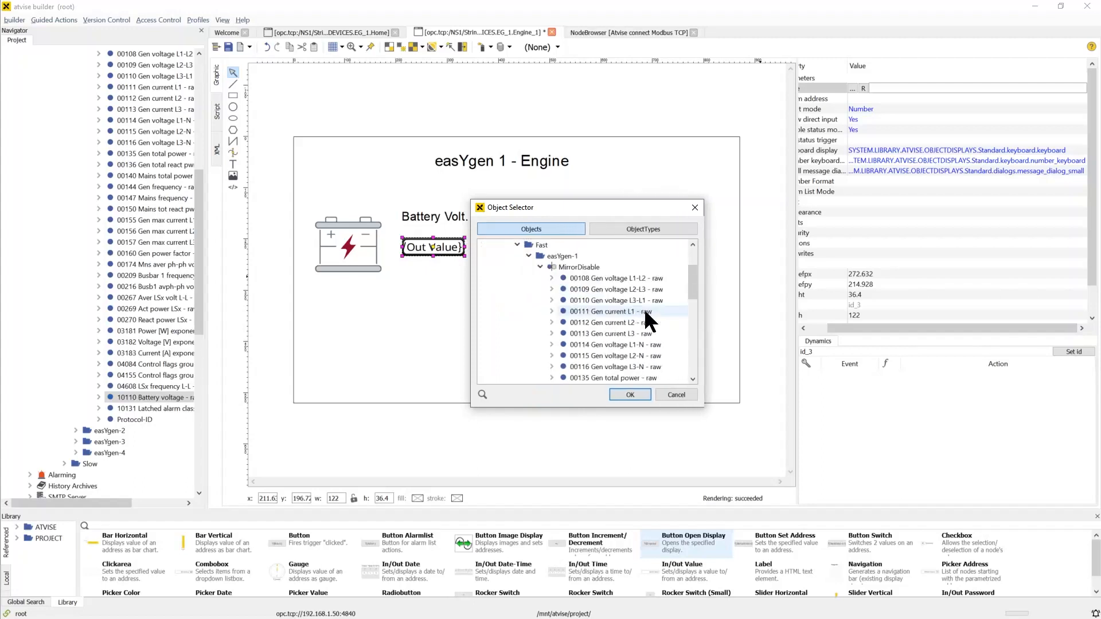
scroll(637, 294, "down", 5)
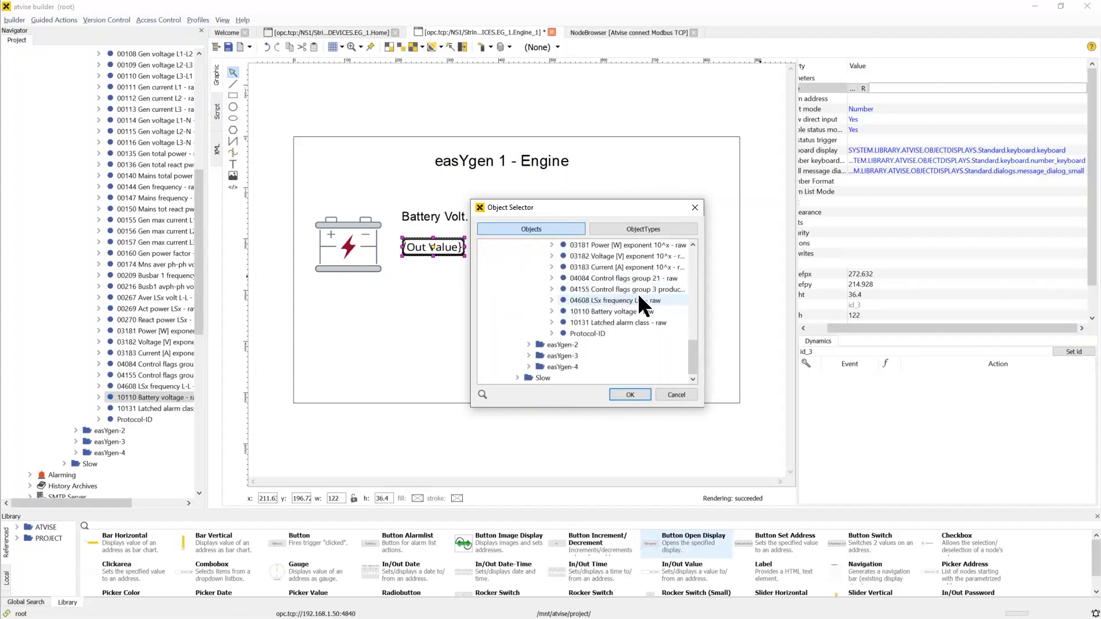
left_click(638, 311)
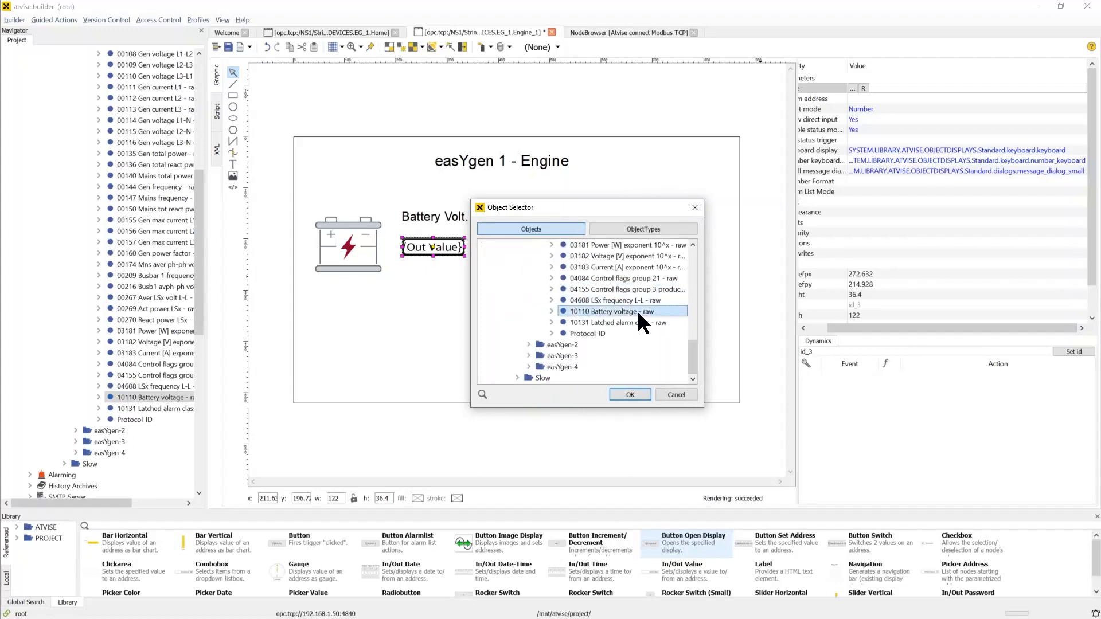
left_click(635, 391)
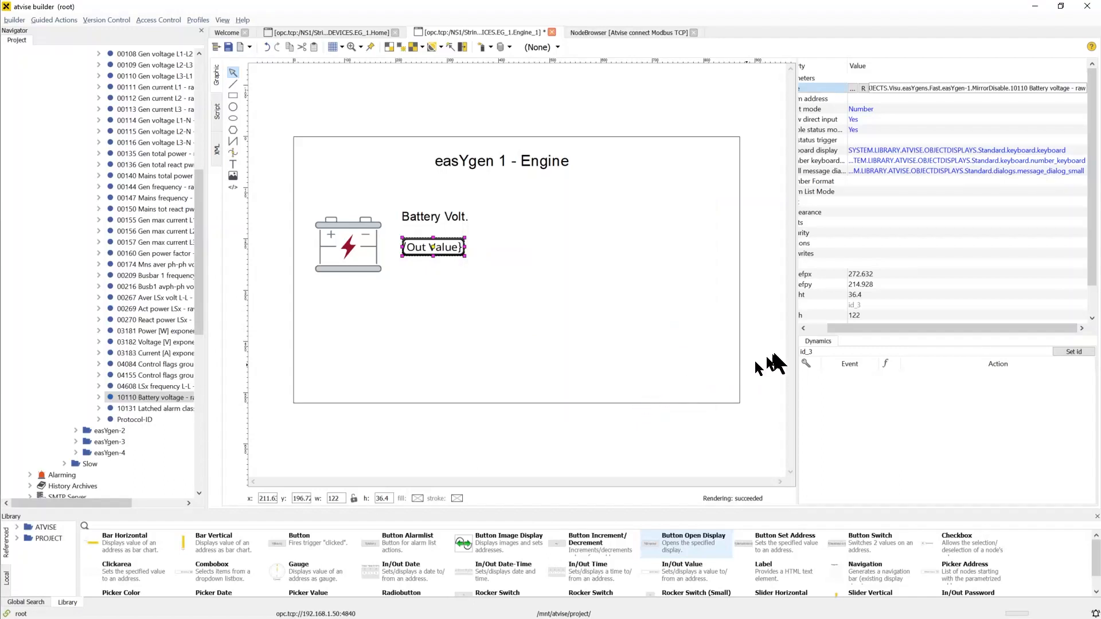
Set the out value field's displayed unit to V under Number Format
left_click(813, 326)
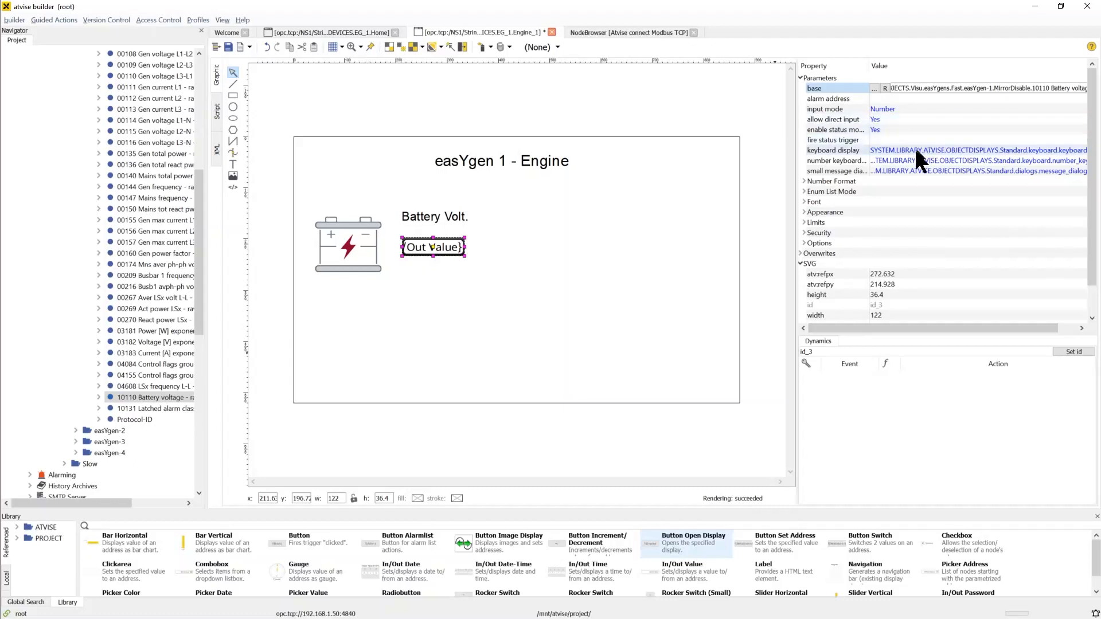
left_click(804, 181)
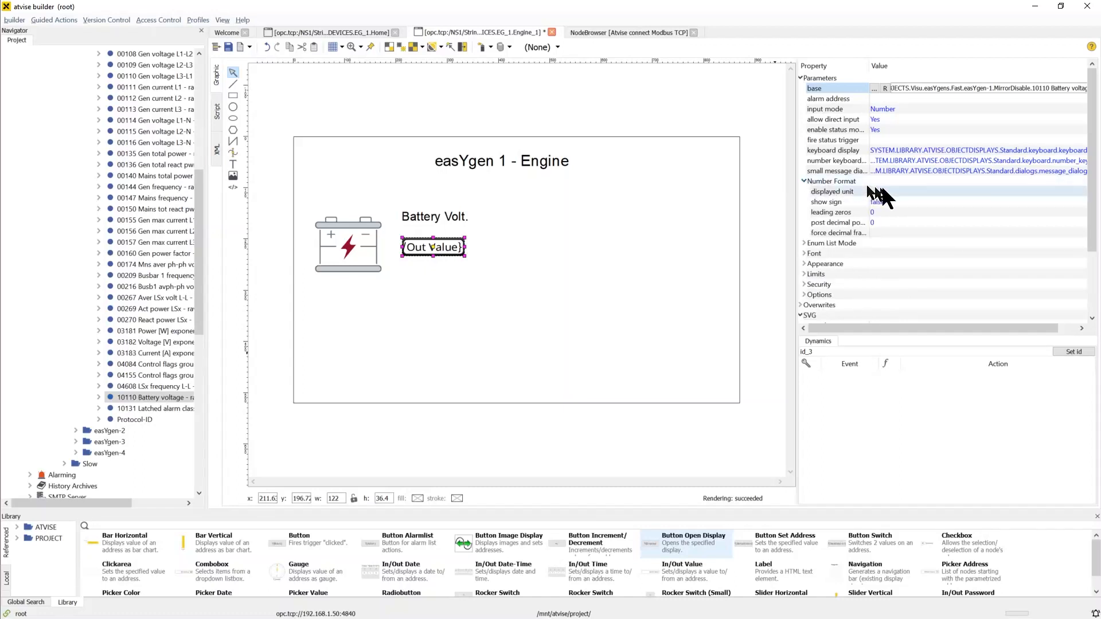
left_click(942, 191)
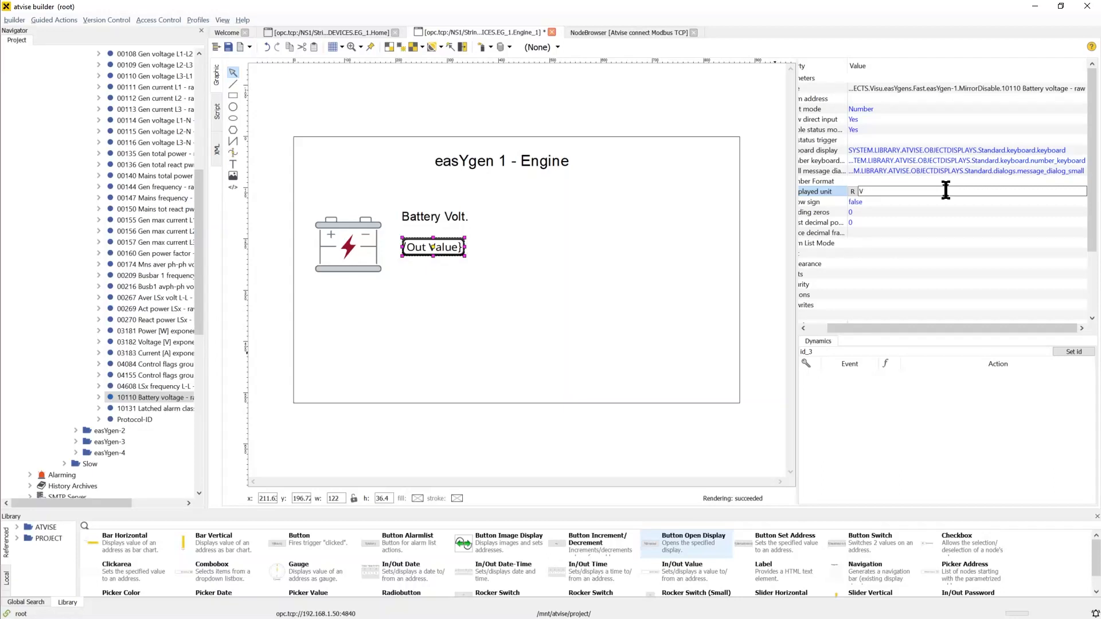
key("Return")
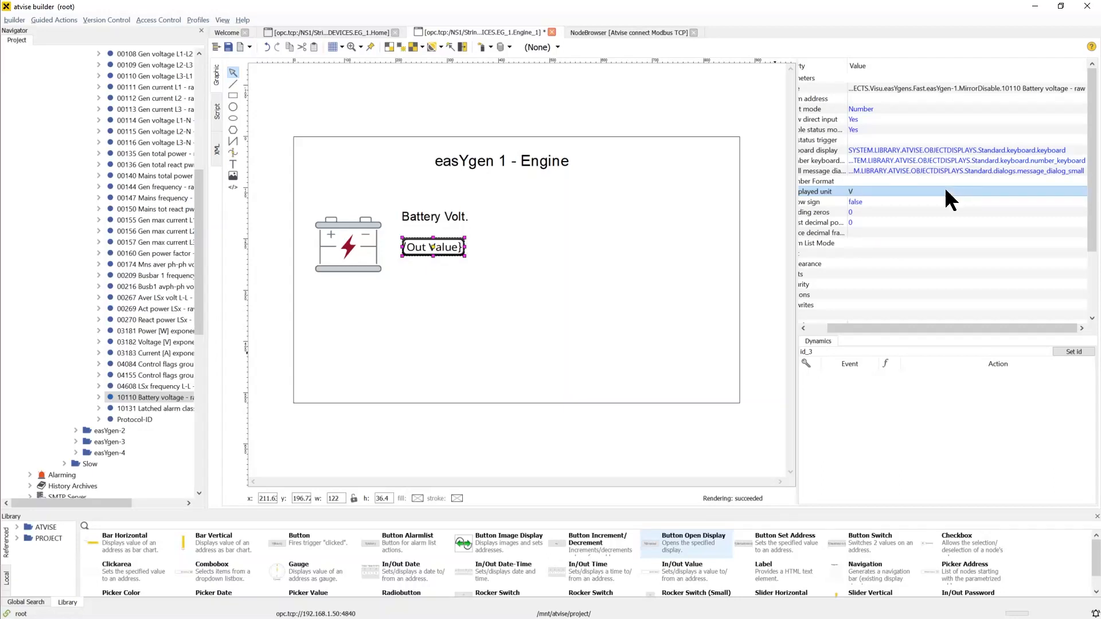
Set the out value field's forced decimal fraction to 1
left_click(821, 328)
left_click(902, 233)
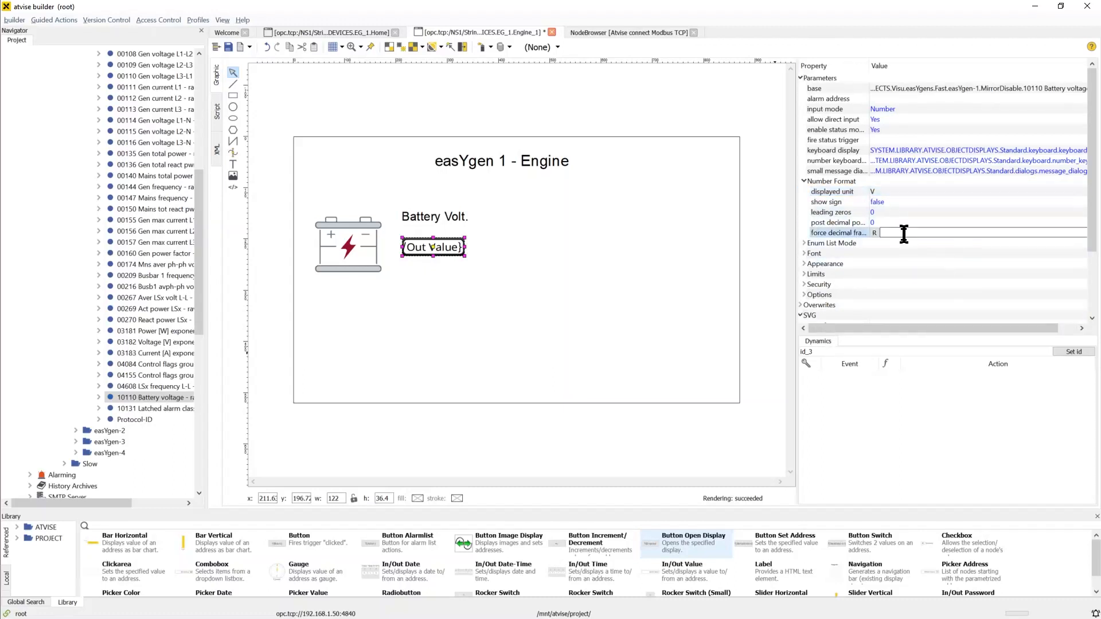
type("1")
key("Return")
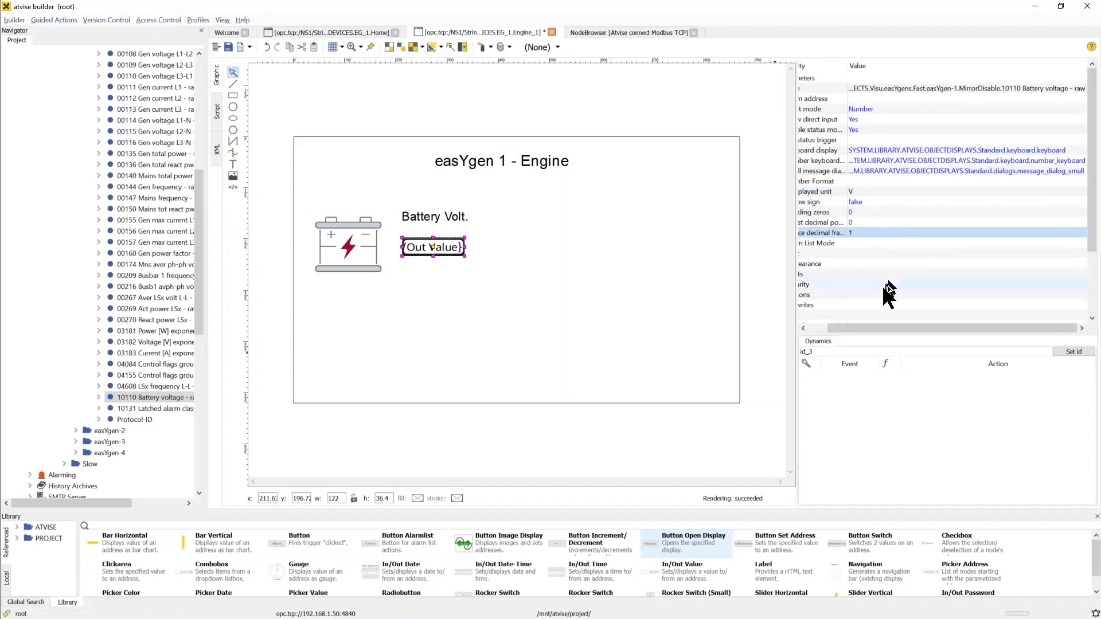
Set the out value field's font size to 20
left_click(814, 326)
left_click(803, 252)
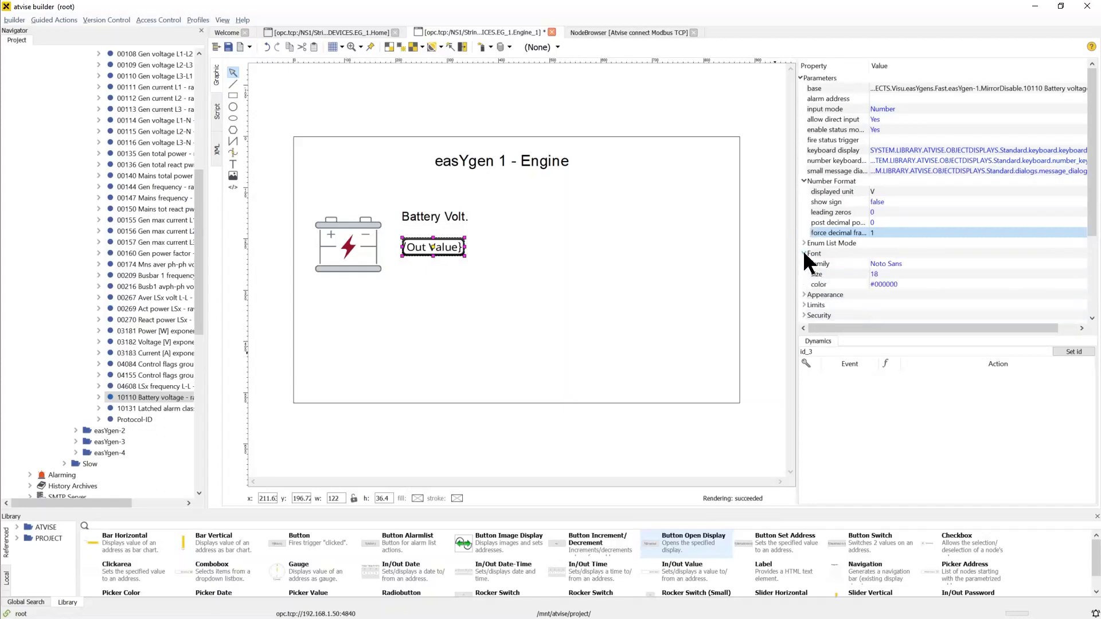
left_click(897, 273)
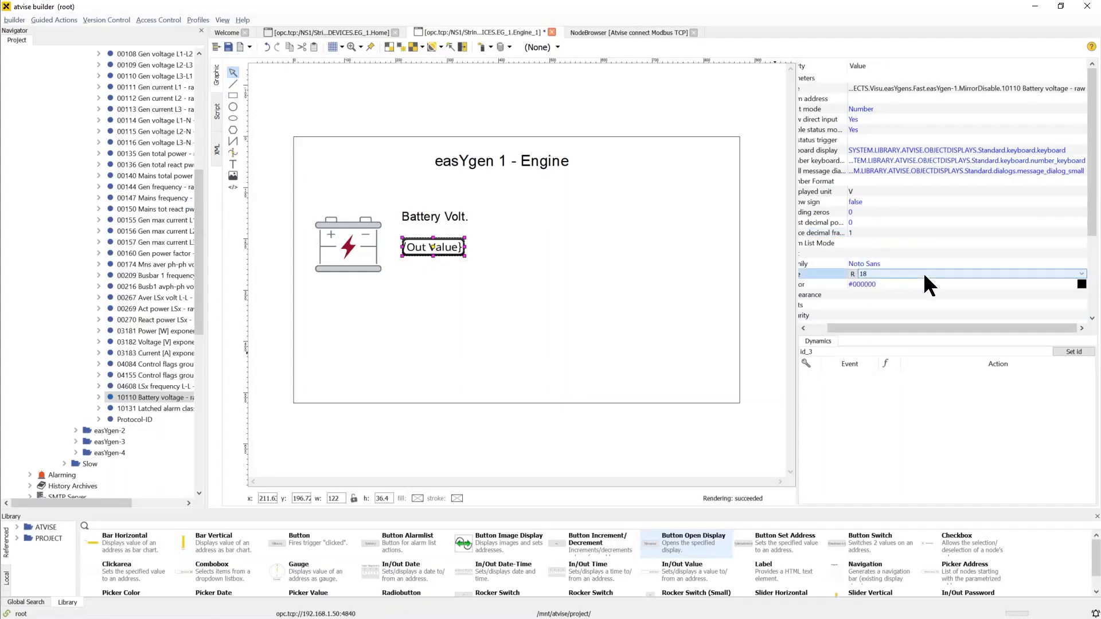
key("Return")
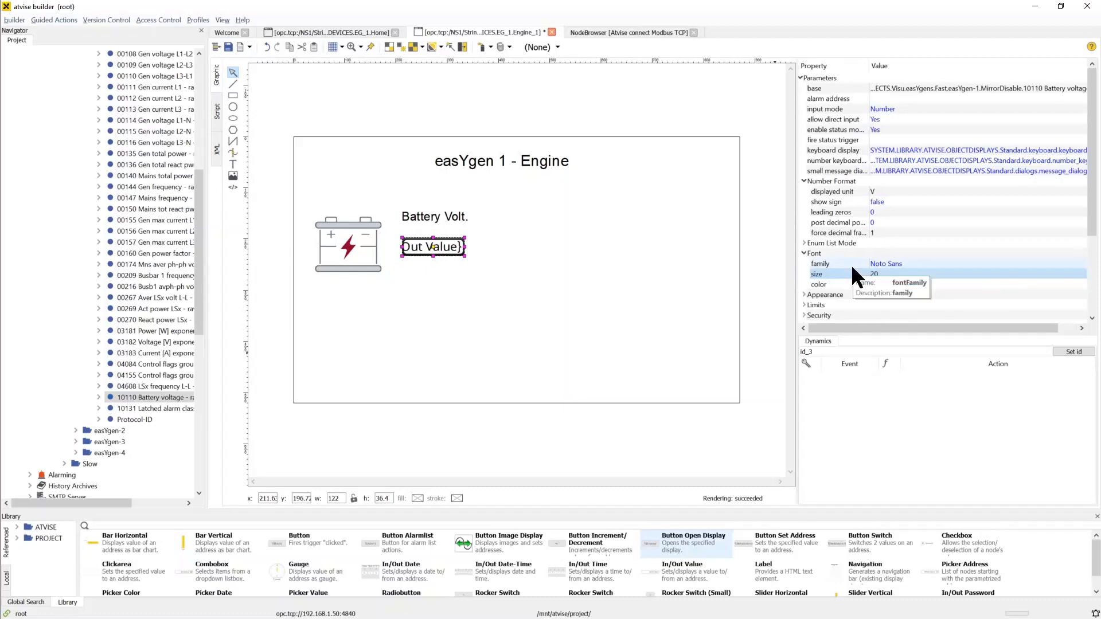
Open EG_1's Home display from the project tree
left_click(711, 279)
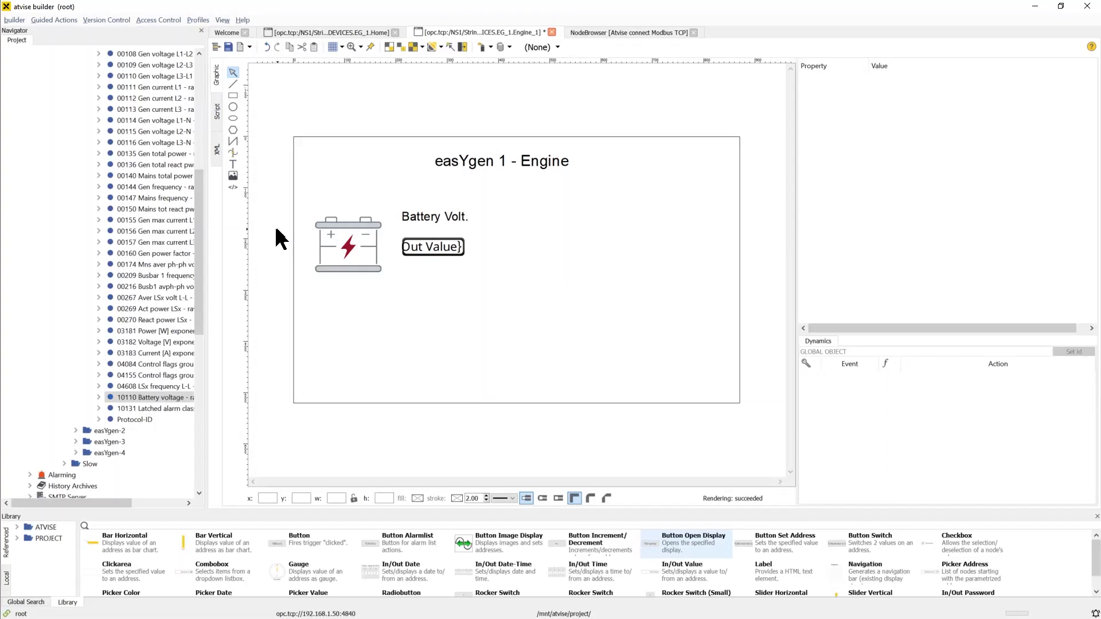
scroll(204, 209, "up", 2)
left_click_drag(204, 218, 219, 130)
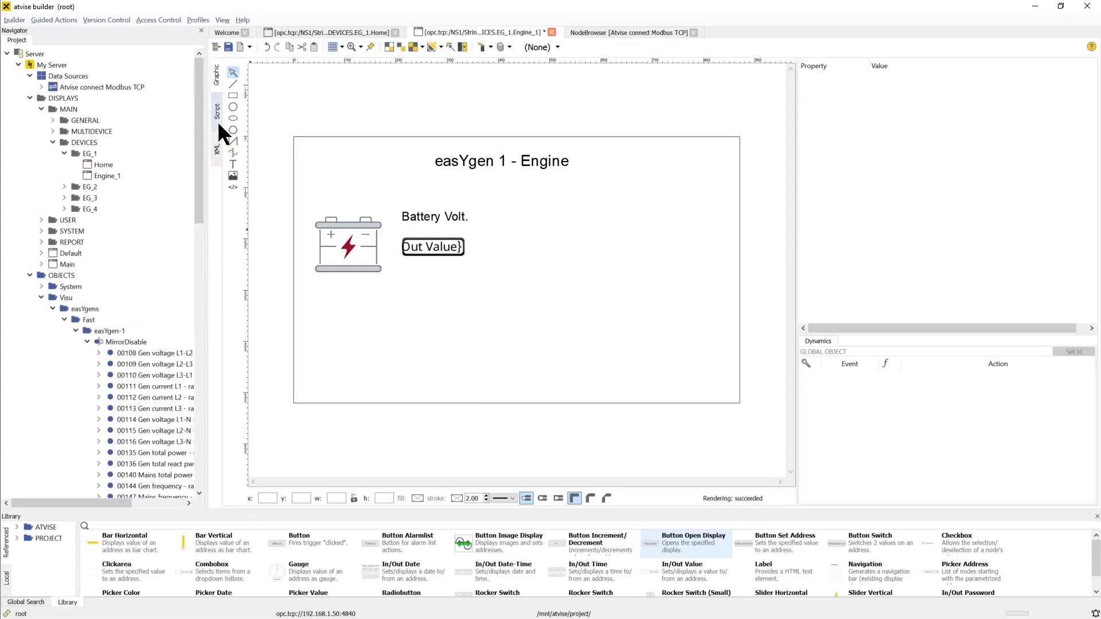
double_click(139, 165)
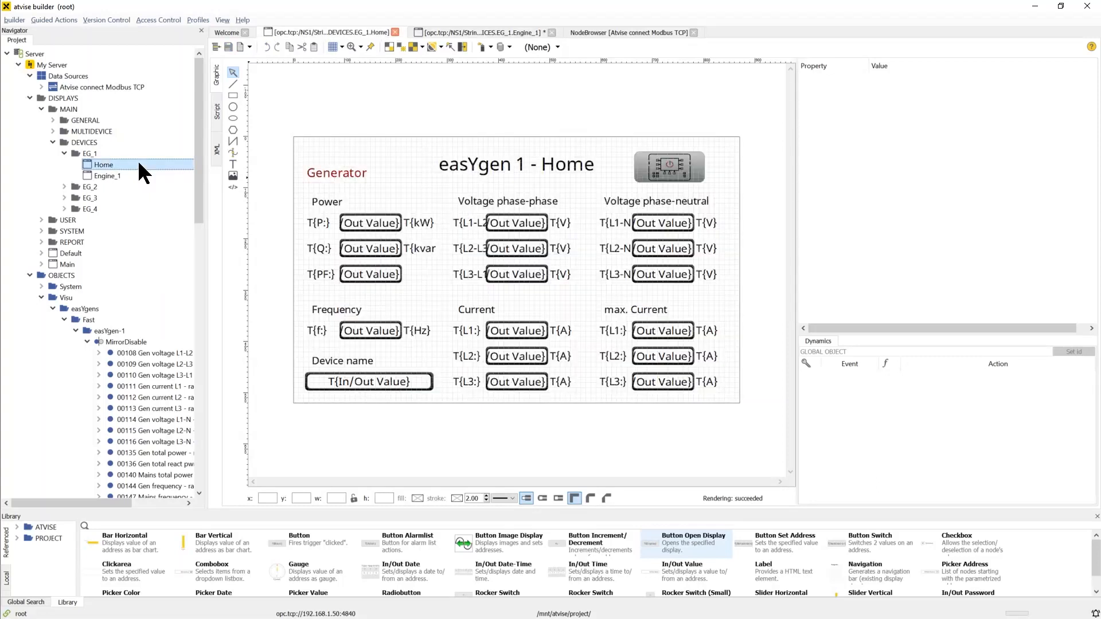
double_click(133, 175)
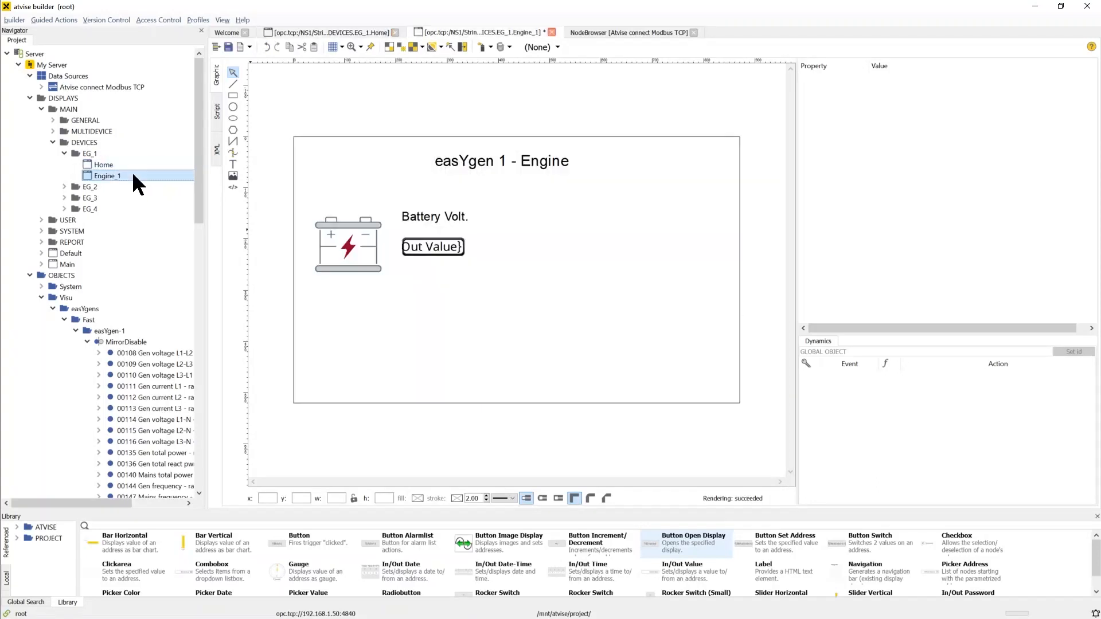
double_click(135, 165)
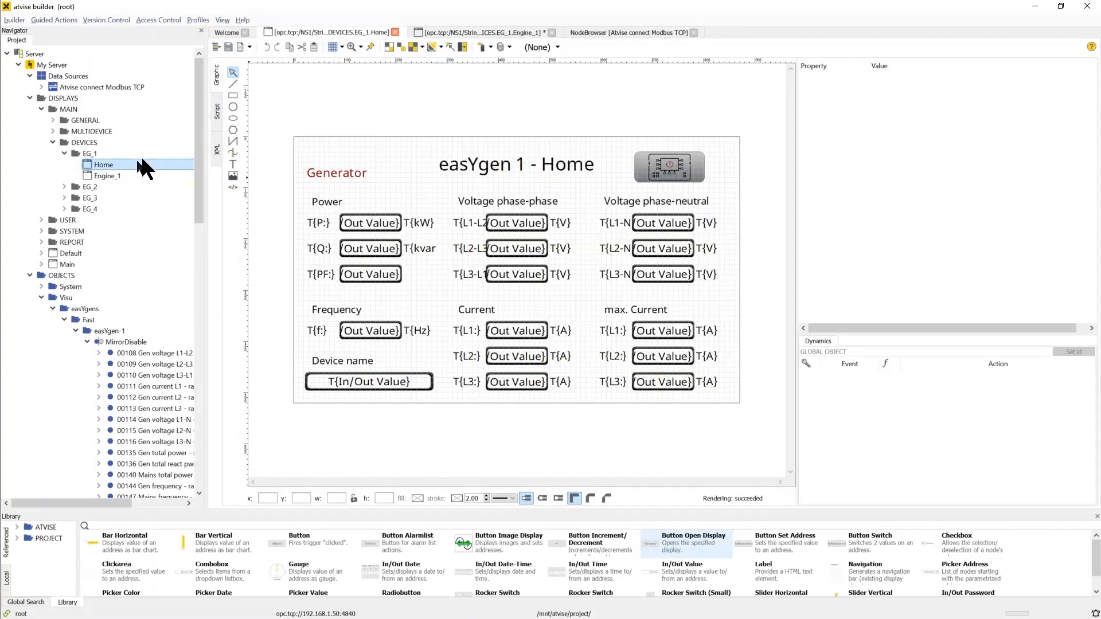
Place a button_long object from the project's WWDisplays library in the Home display's top-left corner
left_click_drag(200, 148, 202, 423)
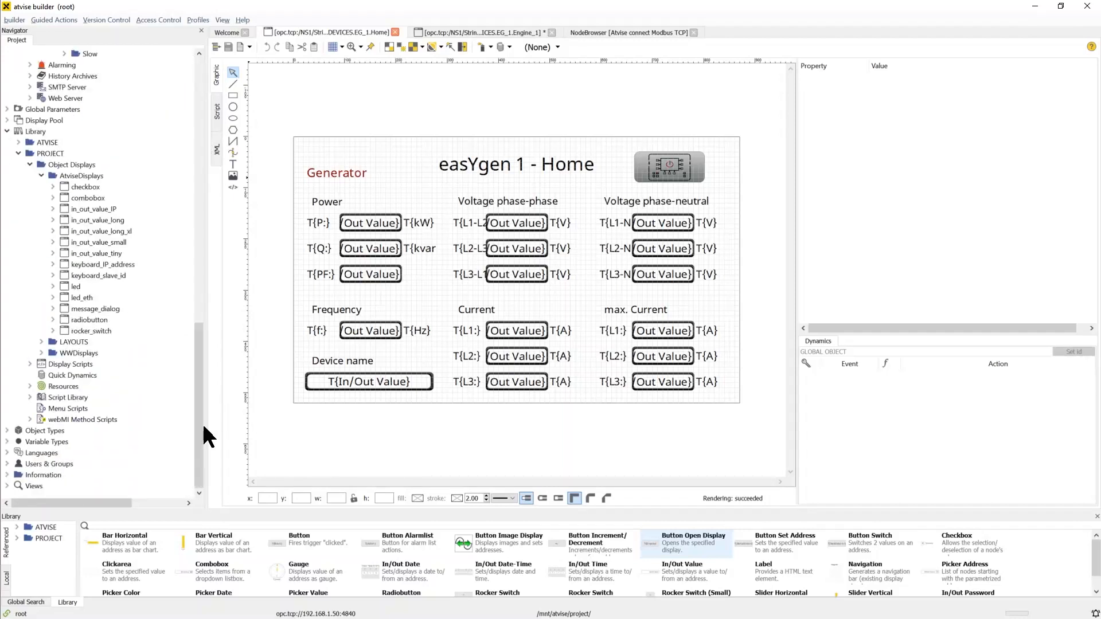
left_click(41, 353)
scroll(148, 349, "down", 1)
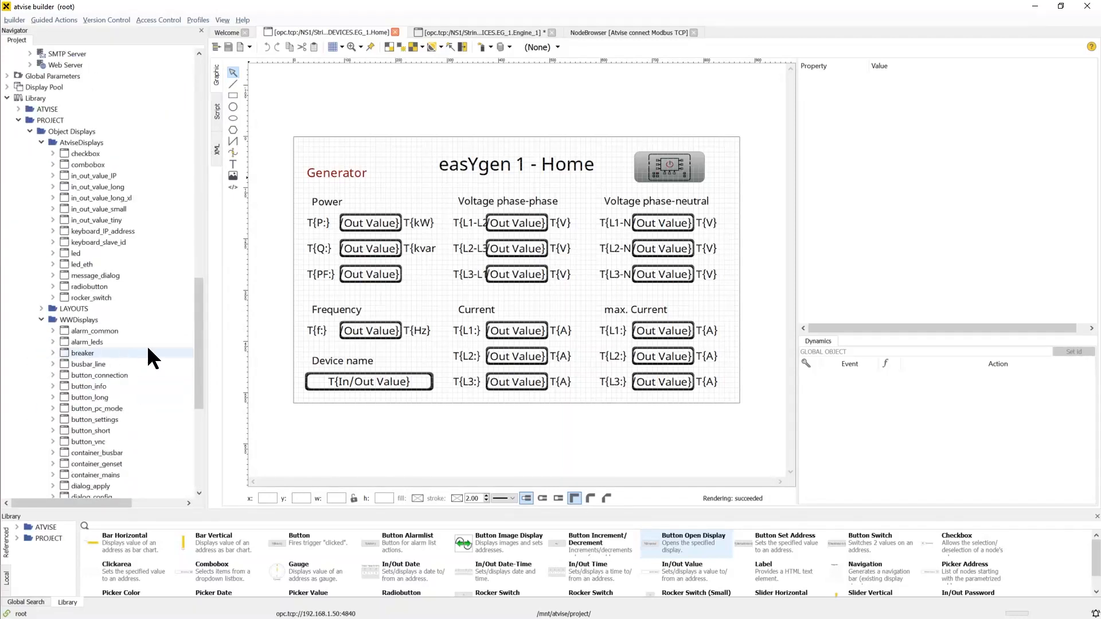
scroll(146, 345, "down", 2)
left_click(127, 332)
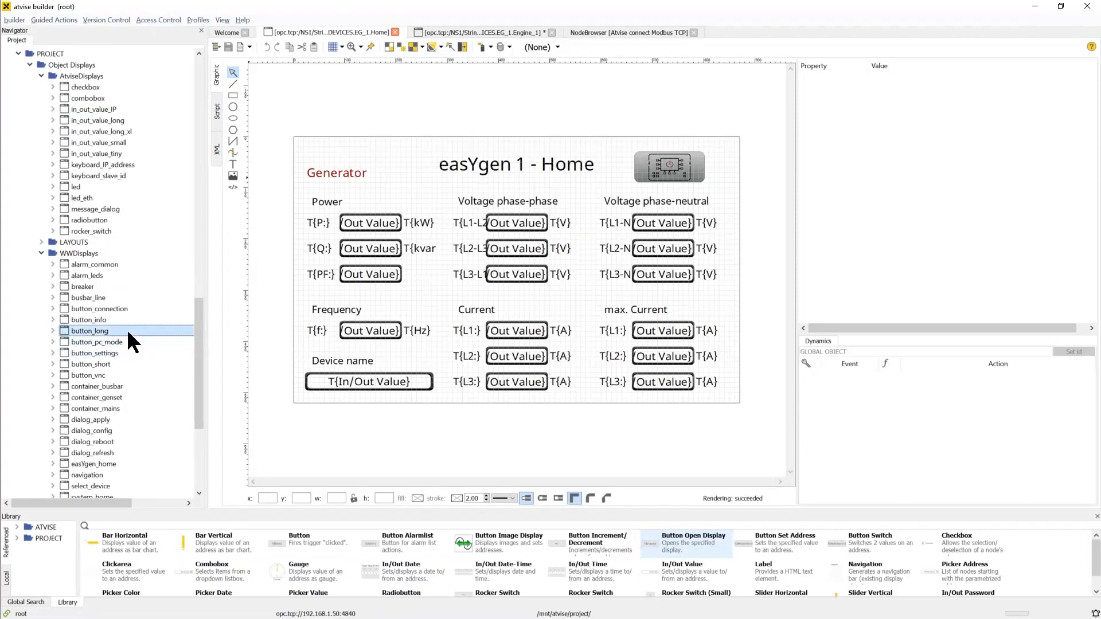
left_click_drag(126, 329, 311, 140)
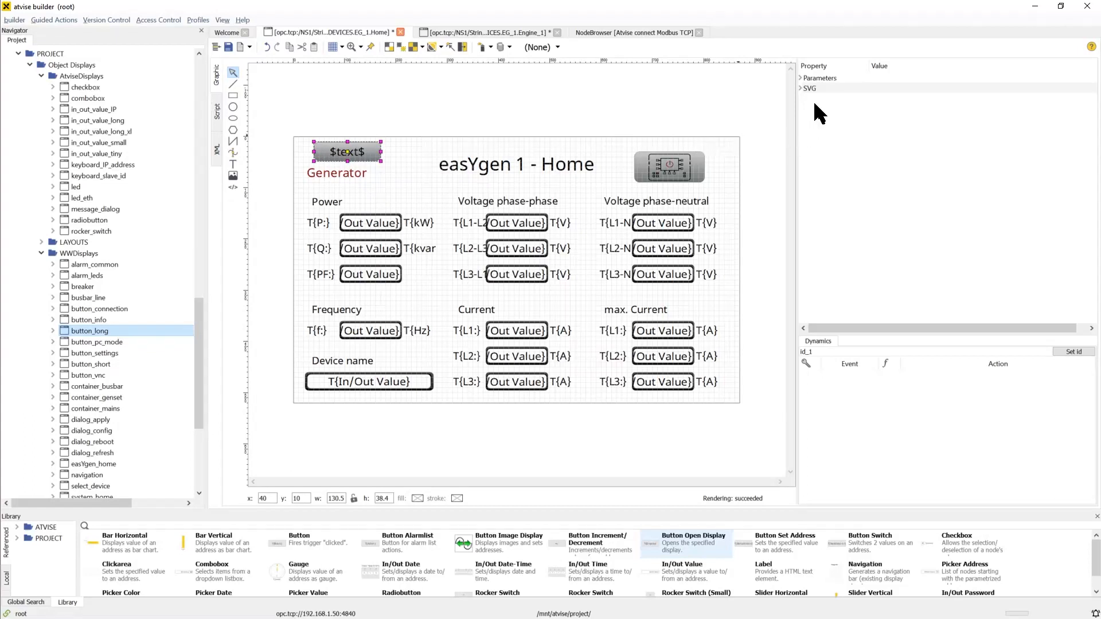
Set the button's text to T{ENGINE} and its text font size to 20
left_click(801, 78)
left_click(937, 98)
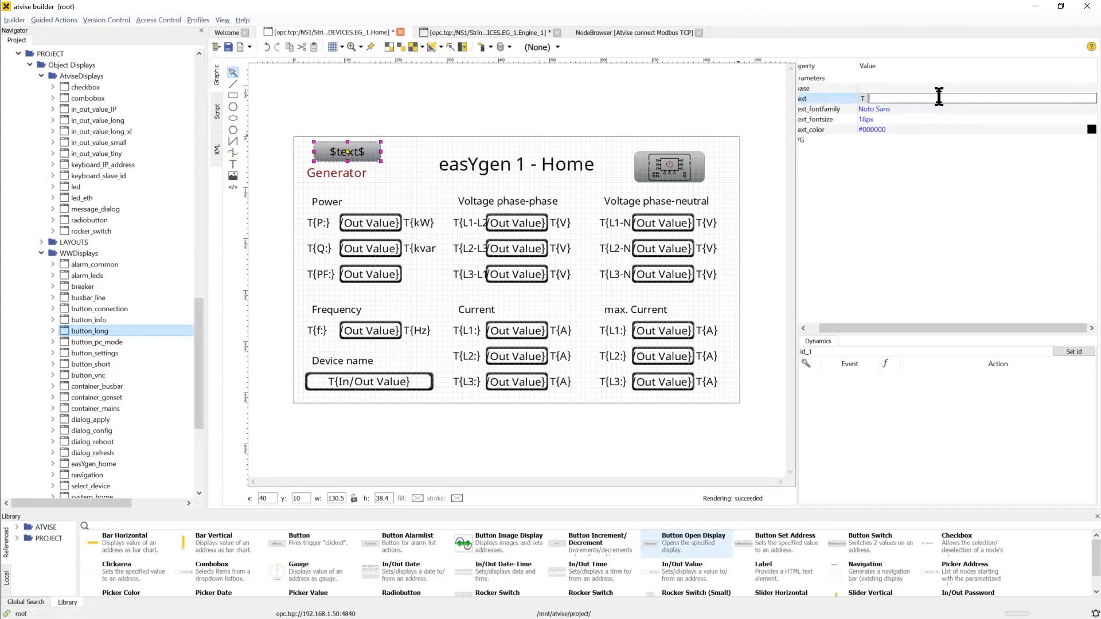
type("T{ENGINE}")
key("Return")
left_click(937, 117)
type("20")
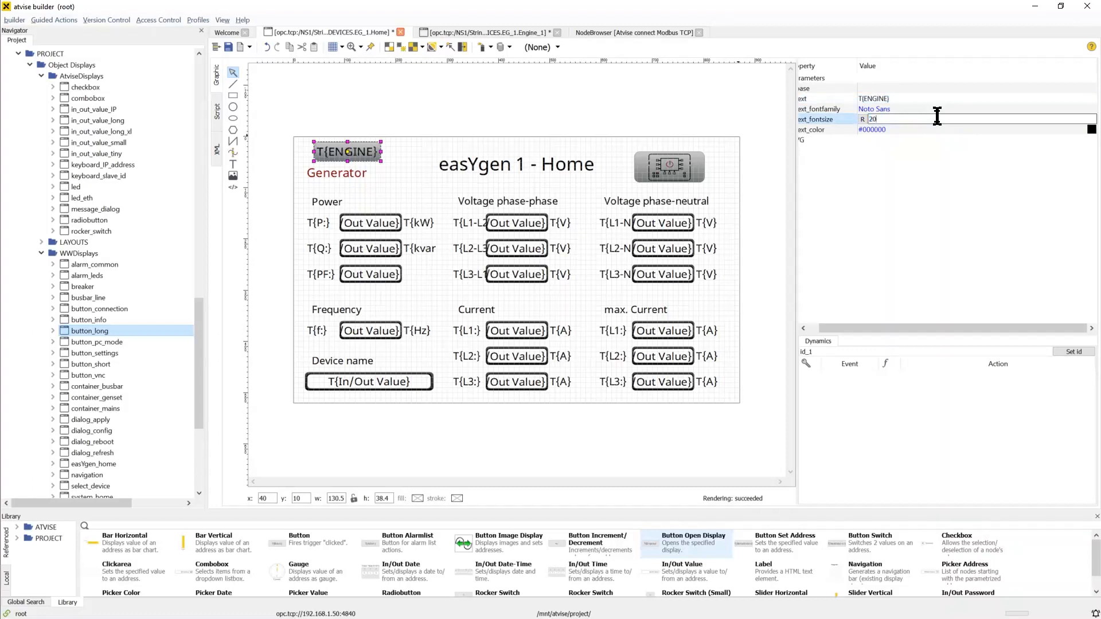
key("Return")
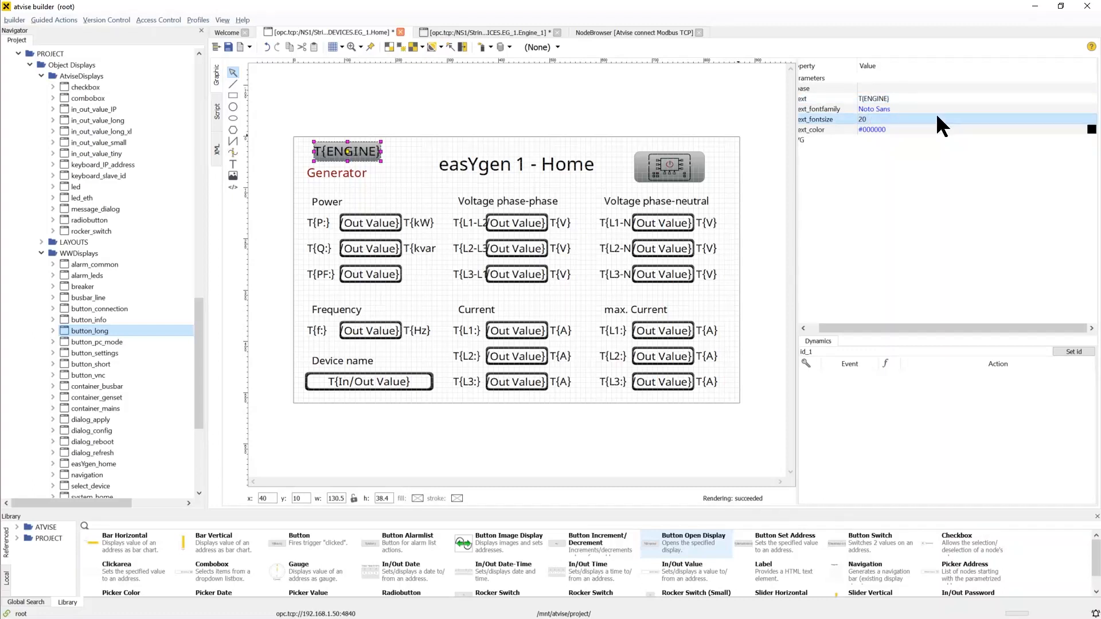
Add a simple dynamic to the button that changes the display on a mouse click
left_click(752, 200)
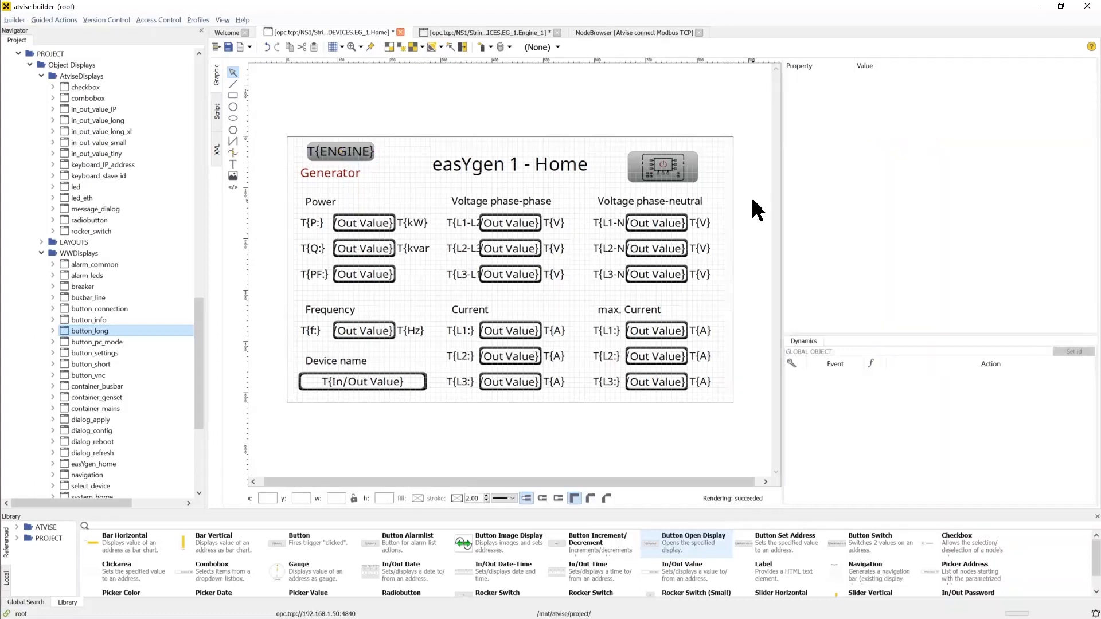
left_click(336, 152)
right_click(320, 149)
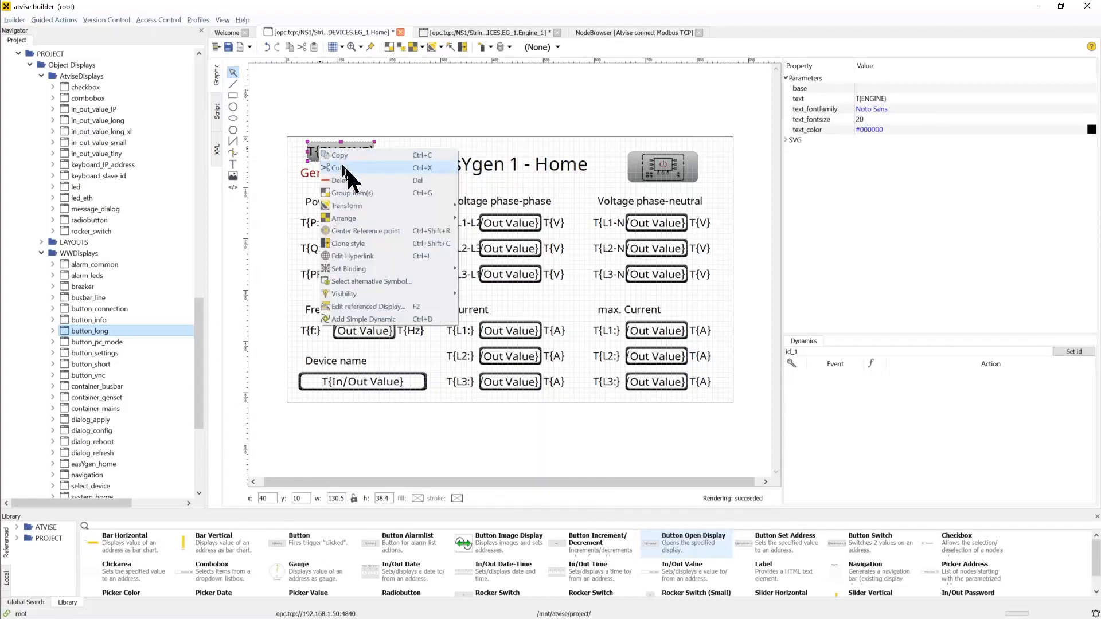
left_click(393, 318)
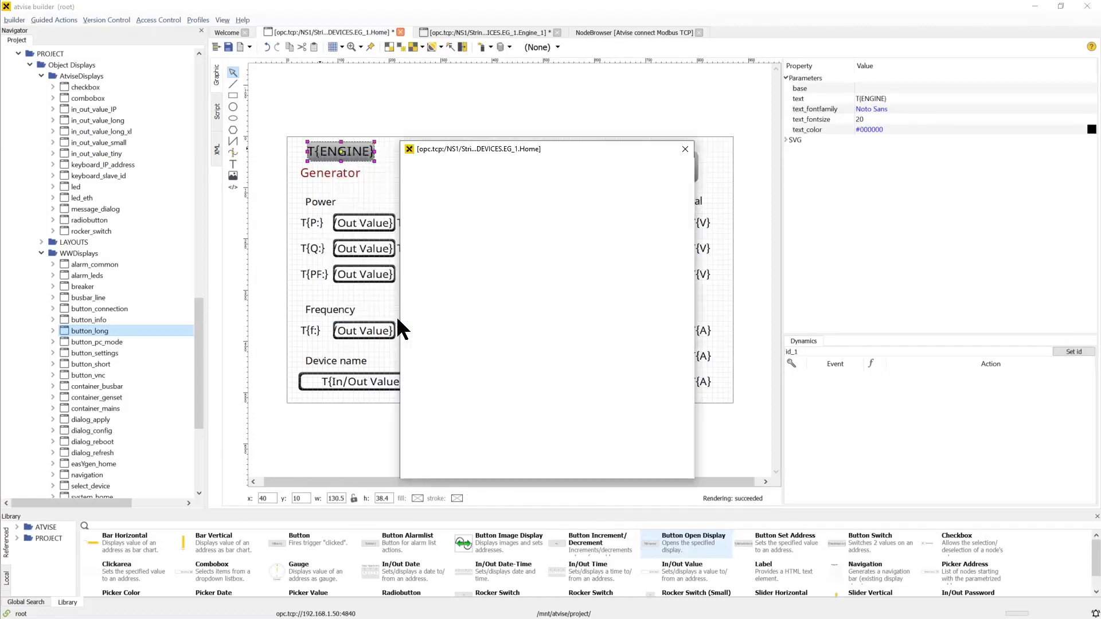
left_click(438, 223)
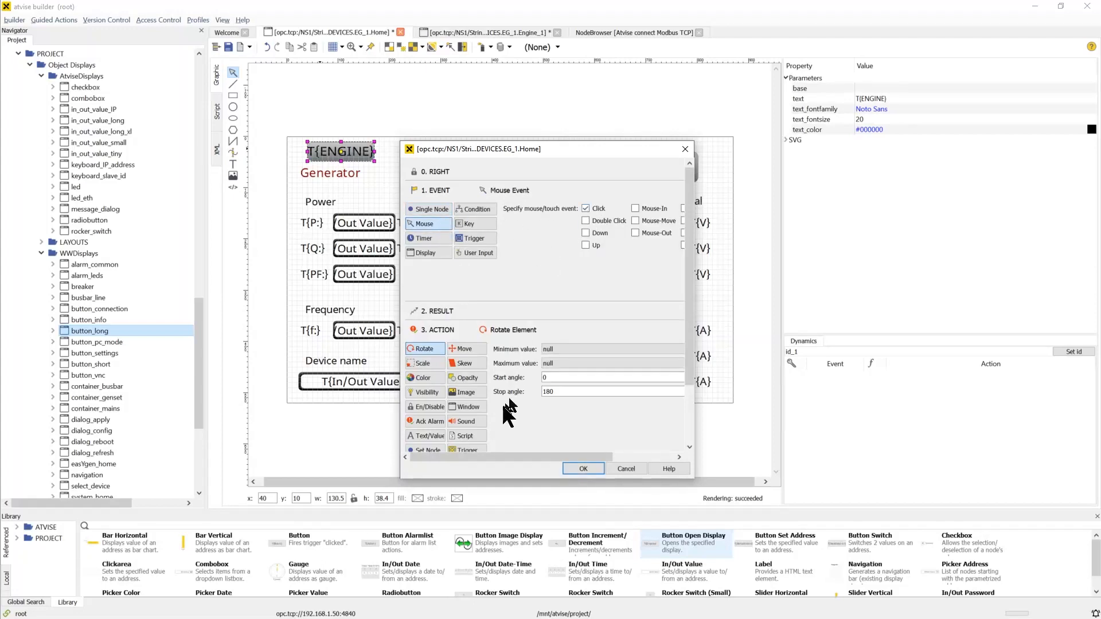
left_click(478, 404)
left_click(620, 371)
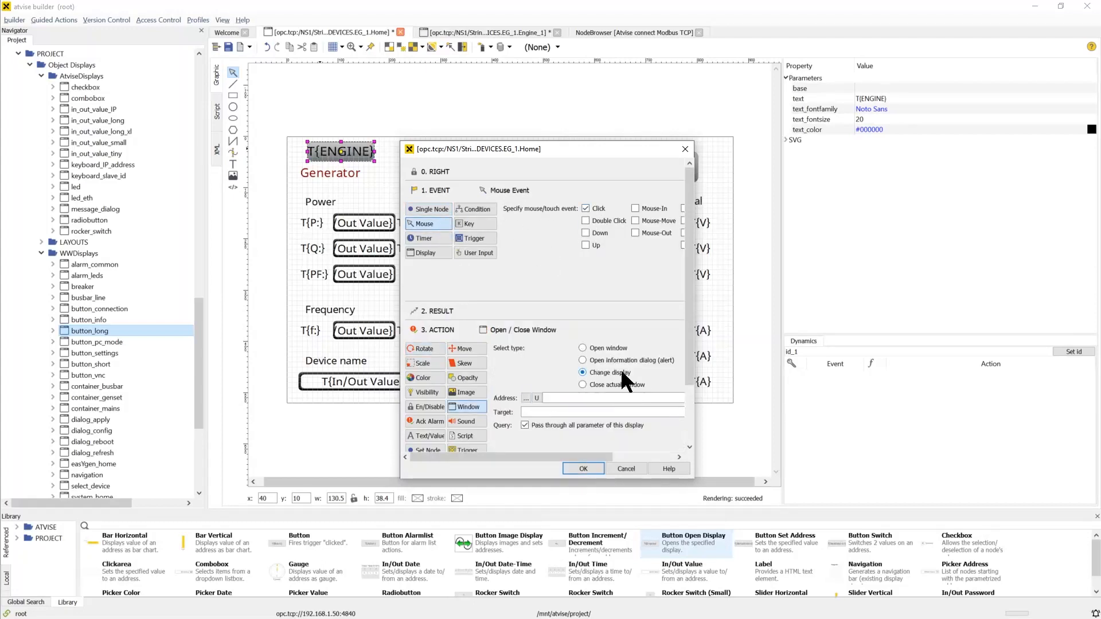
Set the change-display address to the Engine_1 display under MAIN > DEVICES > EG_1 and confirm
left_click(526, 397)
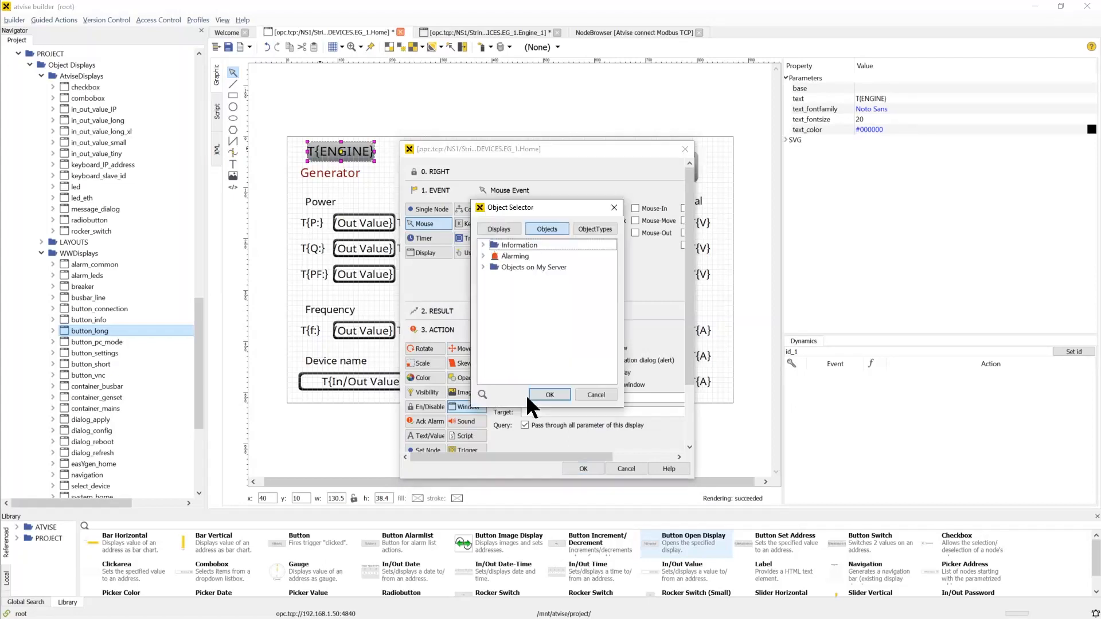
left_click(499, 229)
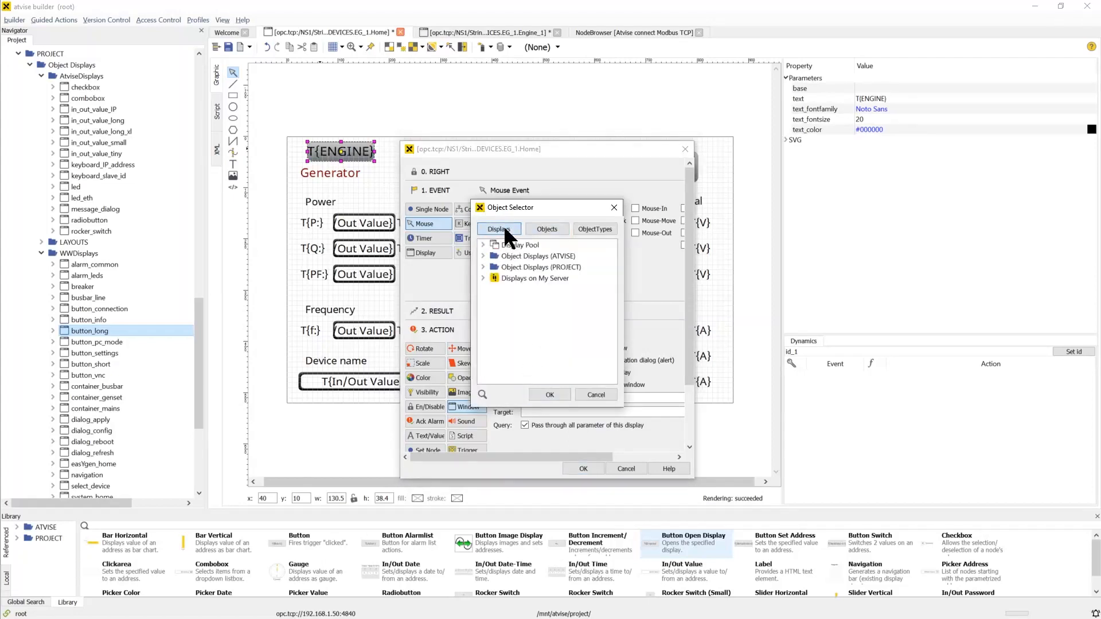
left_click(483, 277)
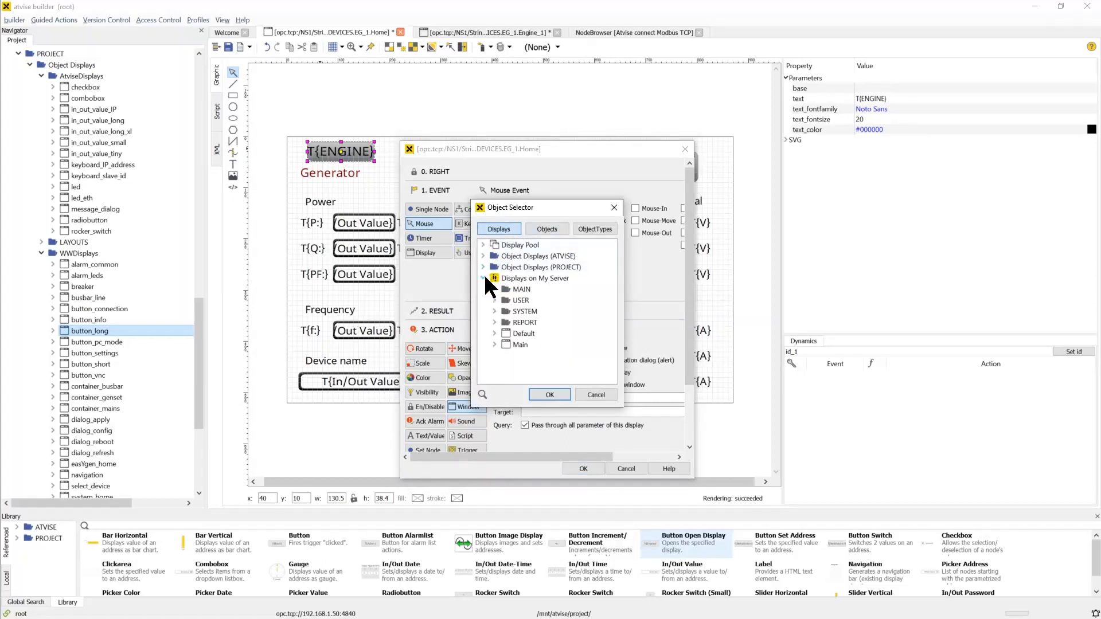
left_click(506, 321)
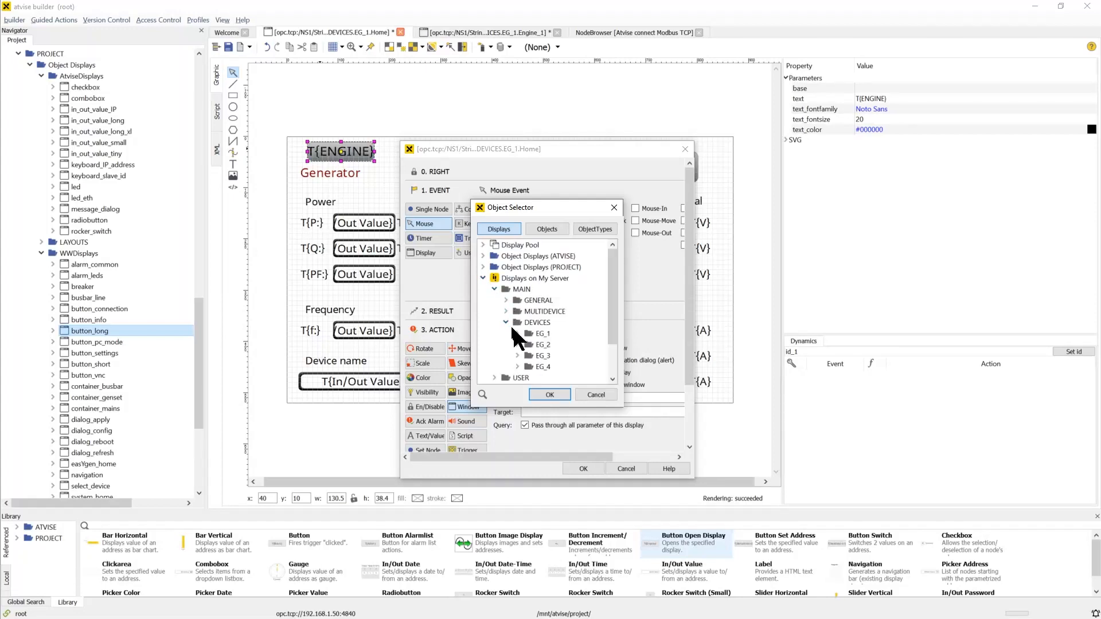
left_click(516, 332)
left_click(568, 356)
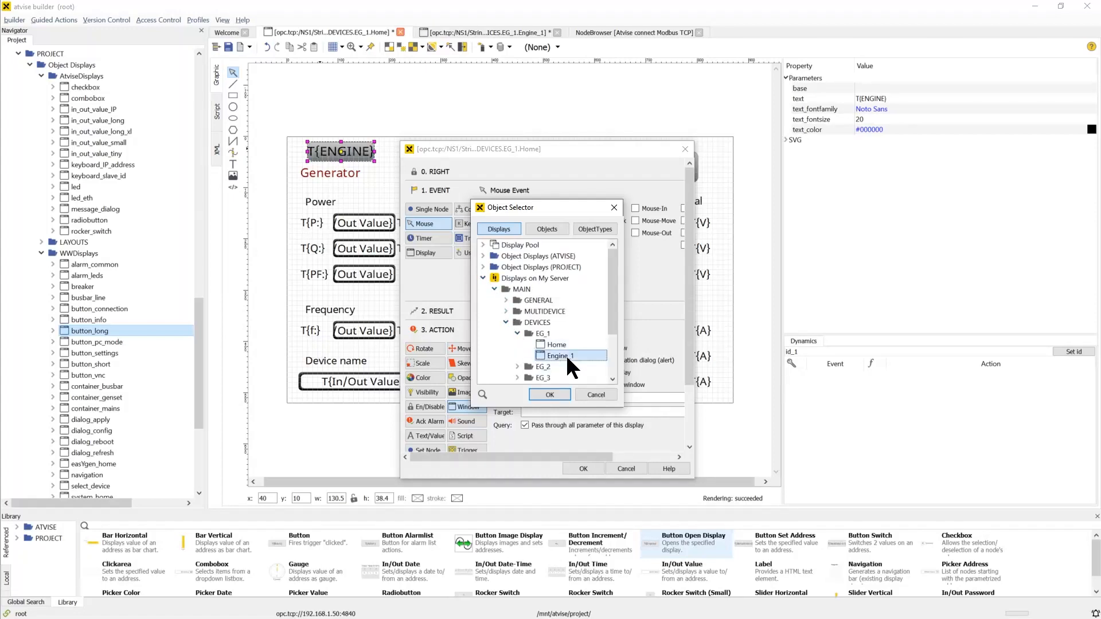
left_click(562, 394)
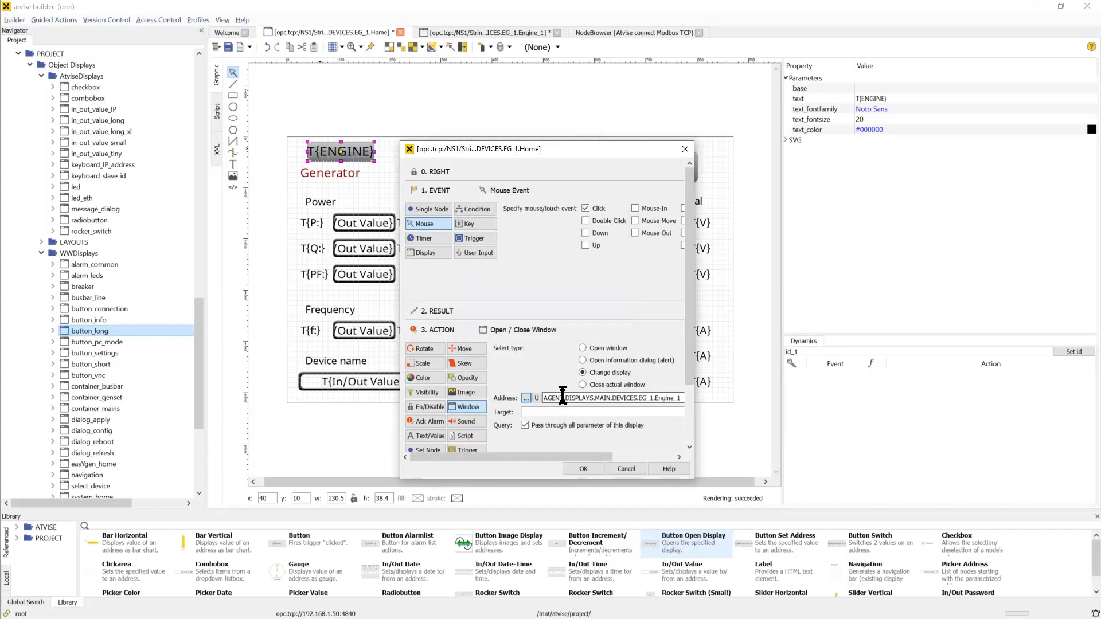
left_click(584, 467)
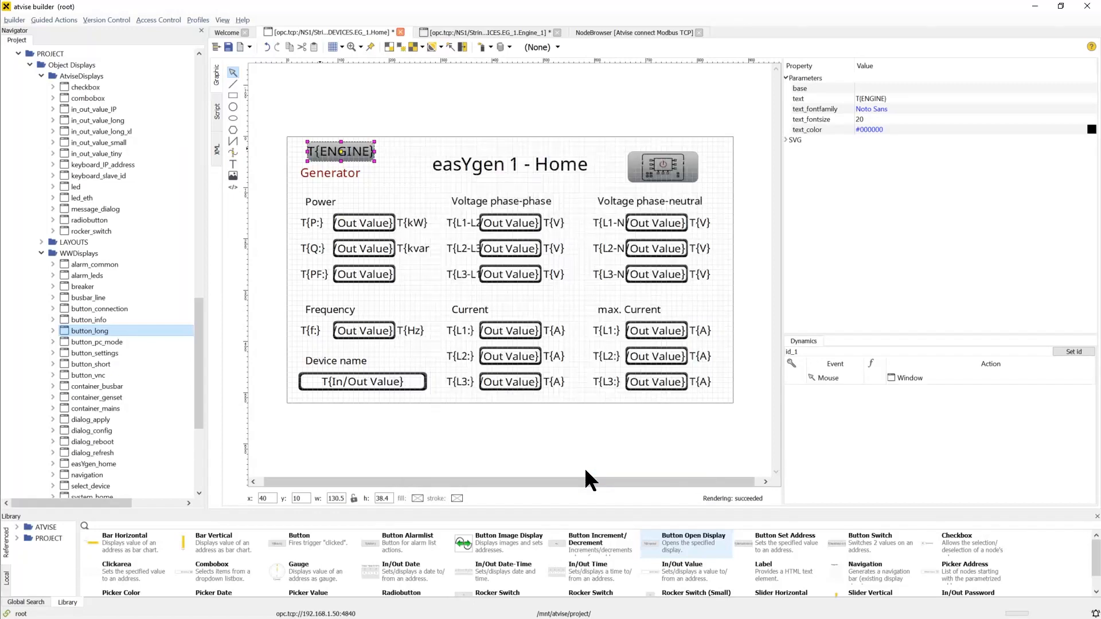
Save the Home display
left_click(229, 46)
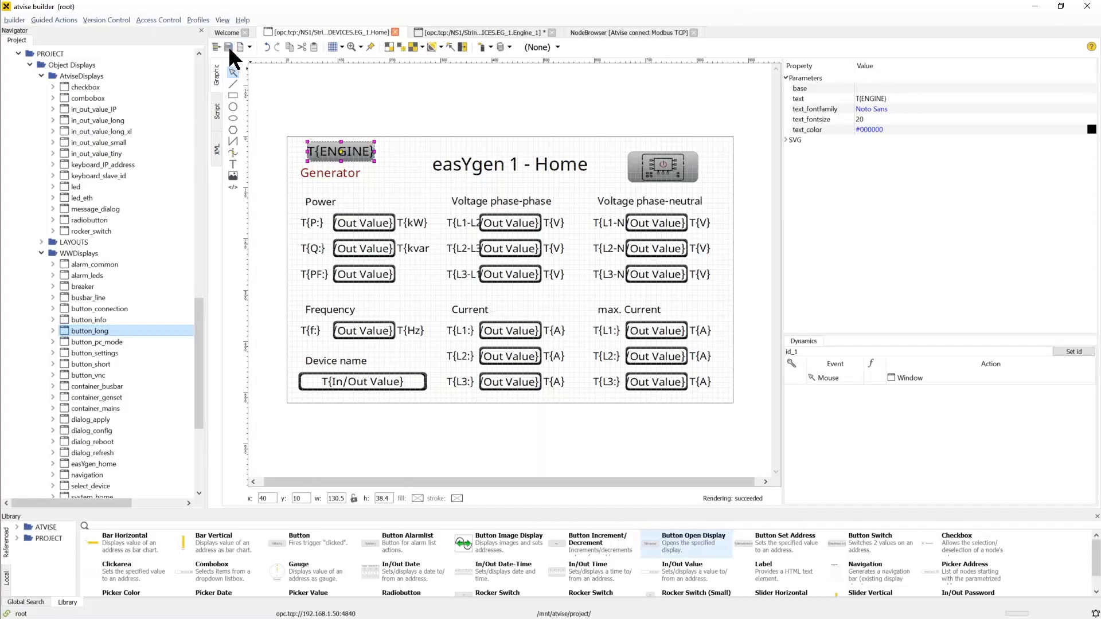
scroll(188, 85, "up", 20)
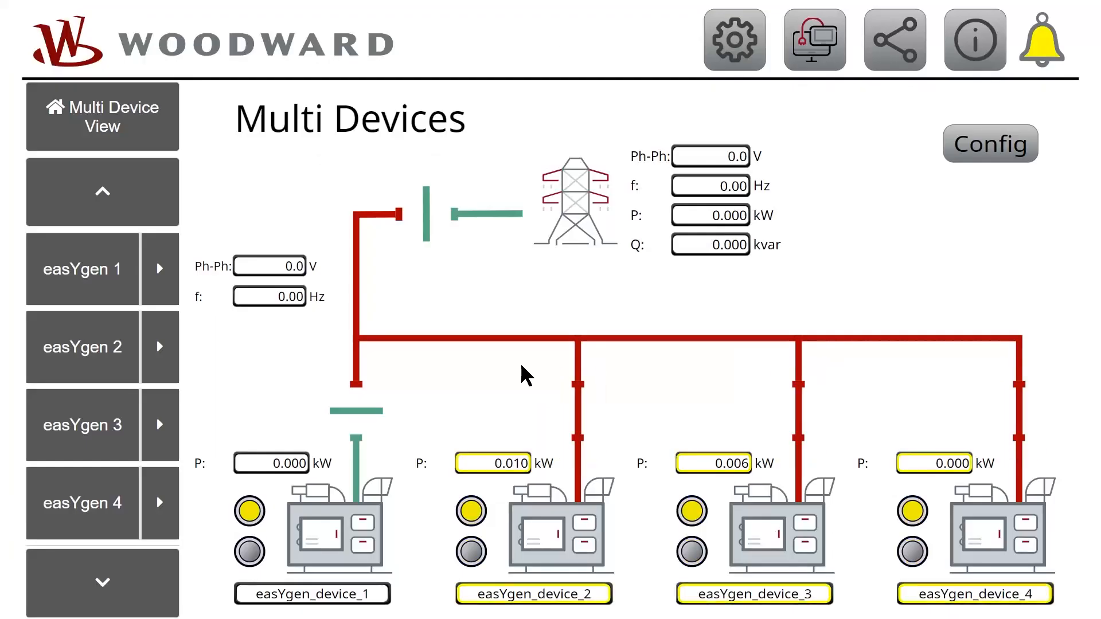
Open easYgen 1 in the running visualization and switch to its Engine display to check it
left_click(80, 283)
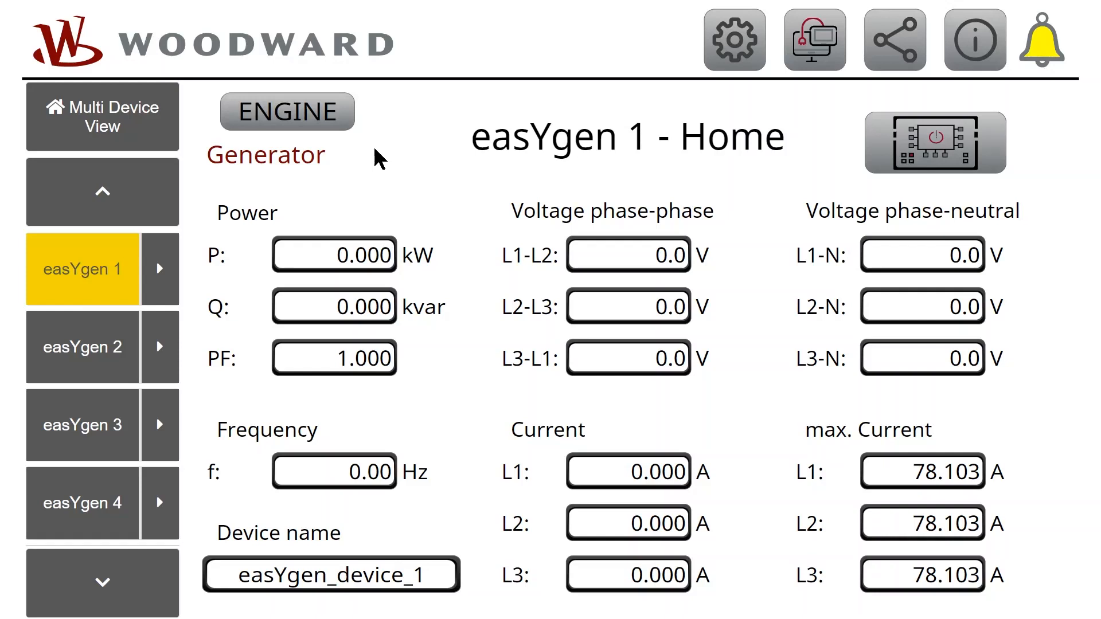
left_click(350, 124)
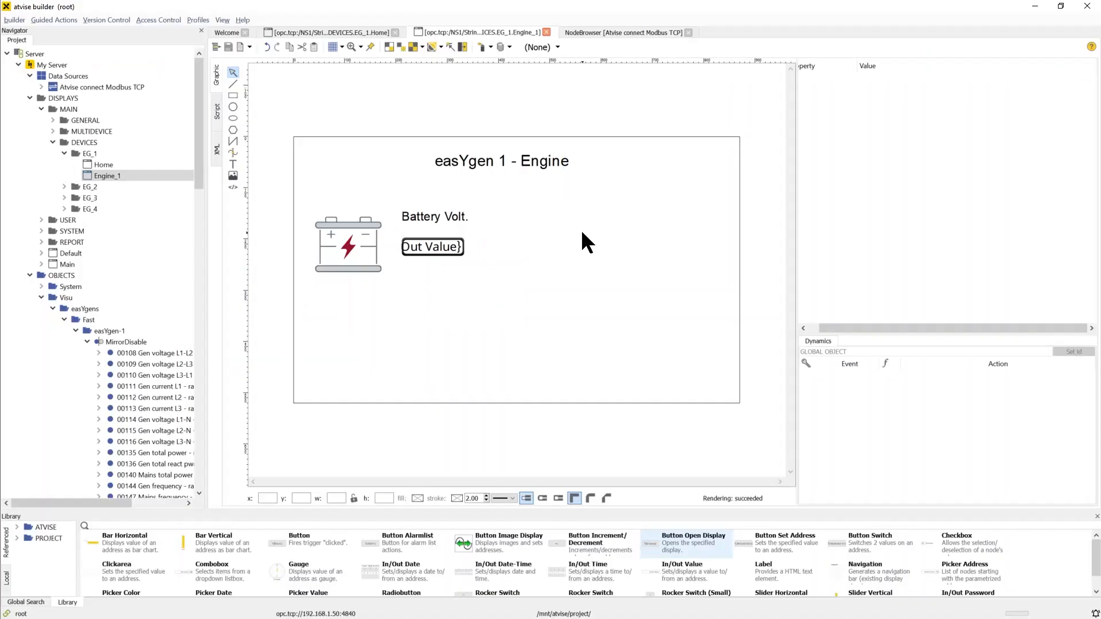
Insert a coolant temperature gauge image to the right of the battery image on the Engine display
left_click(233, 176)
double_click(209, 123)
left_click_drag(674, 406, 500, 244)
left_click_drag(477, 172, 563, 212)
Add a "Coolant Temp." text label beside the gauge and place an In/Out Value field below it
left_click(233, 164)
left_click(593, 212)
type("Coolant Temp.")
scroll(150, 233, "down", 10)
left_click_drag(99, 220, 657, 264)
Find the 10111 Analog input 1 - raw node in the Modbus node browser and copy it into easYgen 1's MirrorDisable folder
left_click(616, 32)
left_click_drag(369, 334, 128, 342)
left_click(575, 309)
type("- raw")
left_click(478, 325)
scroll(111, 381, "down", 9)
left_click(484, 33)
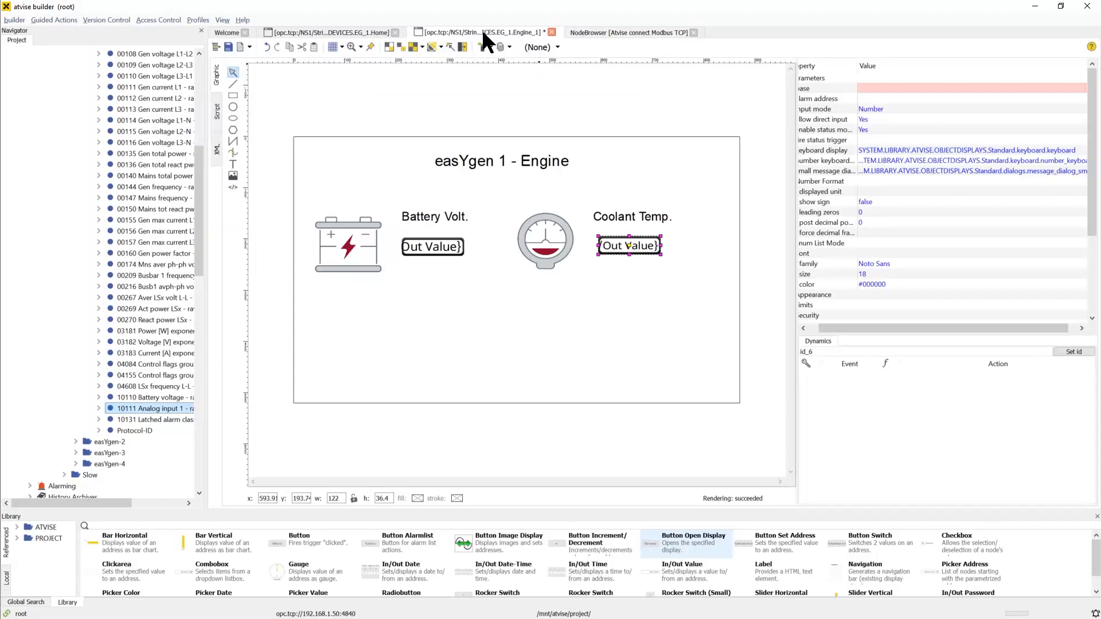
Set the coolant value field's base address to the 10111 Analog input 1 - raw node under MirrorDisable
left_click(860, 89)
left_click(852, 89)
left_click(483, 268)
left_click(517, 312)
left_click(528, 323)
left_click_drag(624, 408, 695, 410)
scroll(617, 312, "down", 10)
left_click(617, 313)
left_click(619, 395)
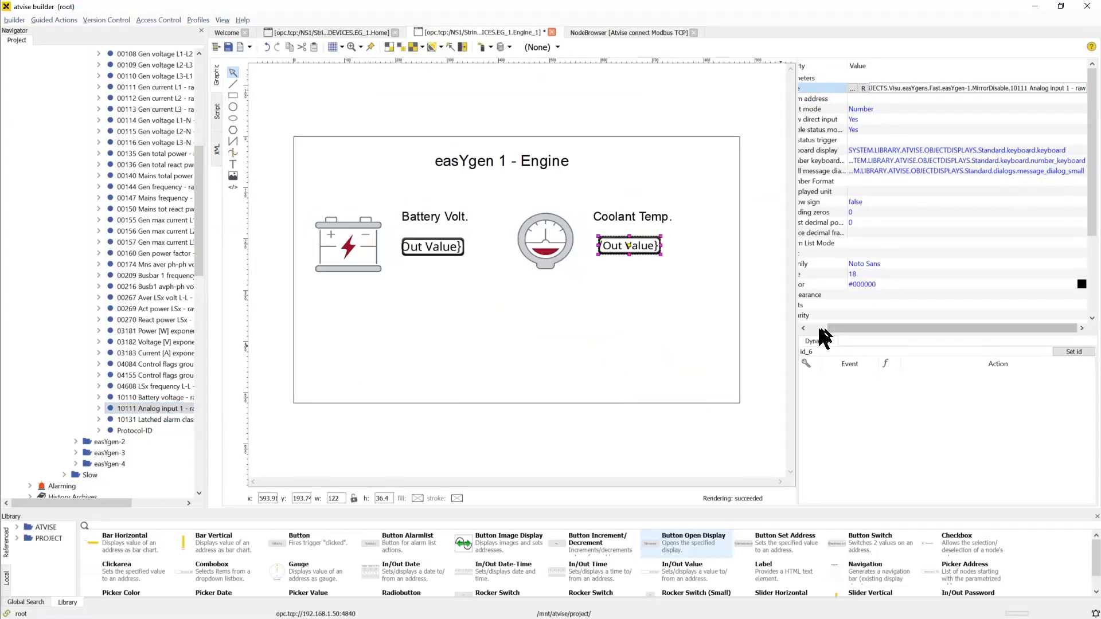
Set the coolant field's displayed unit to °C and its font size to 20
left_click(918, 193)
left_click_drag(829, 329, 774, 300)
type("°C")
key("Return")
left_click(916, 222)
left_click(916, 192)
left_click(917, 274)
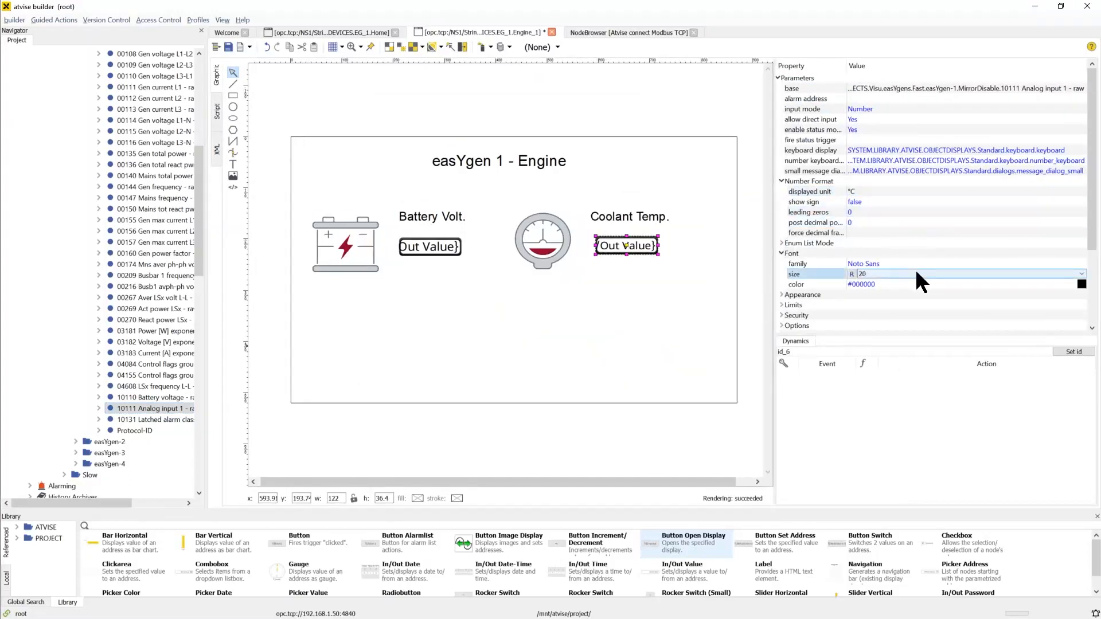
type("20")
key("Return")
left_click(680, 308)
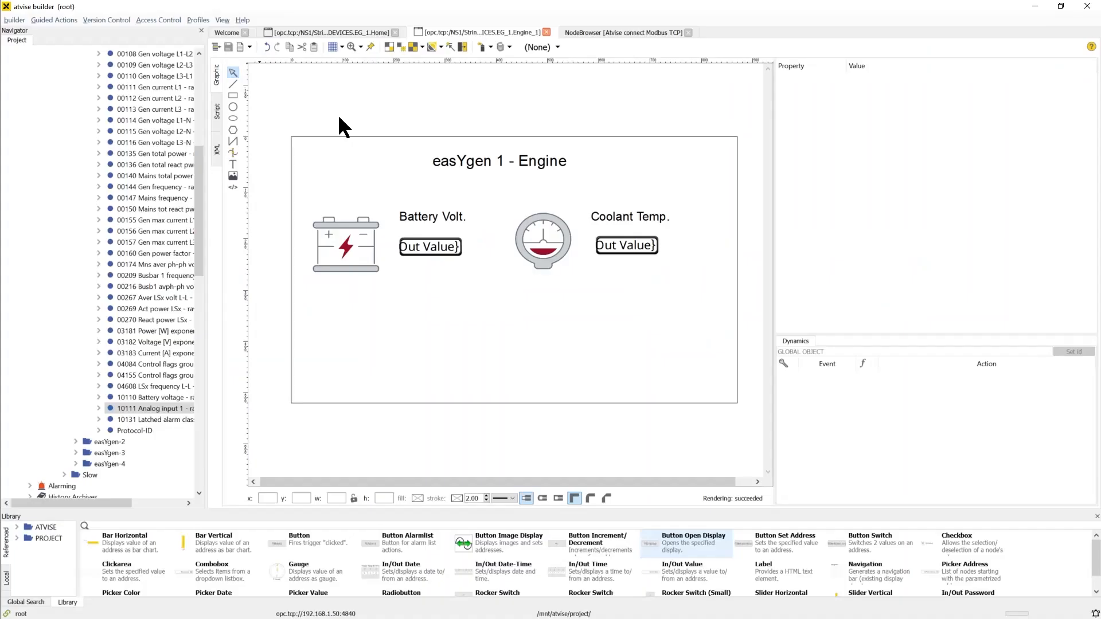
Paste a fuel pump image below the battery image and add a "Fuel Level" text label beside it
key("ctrl+v")
left_click_drag(368, 320, 312, 388)
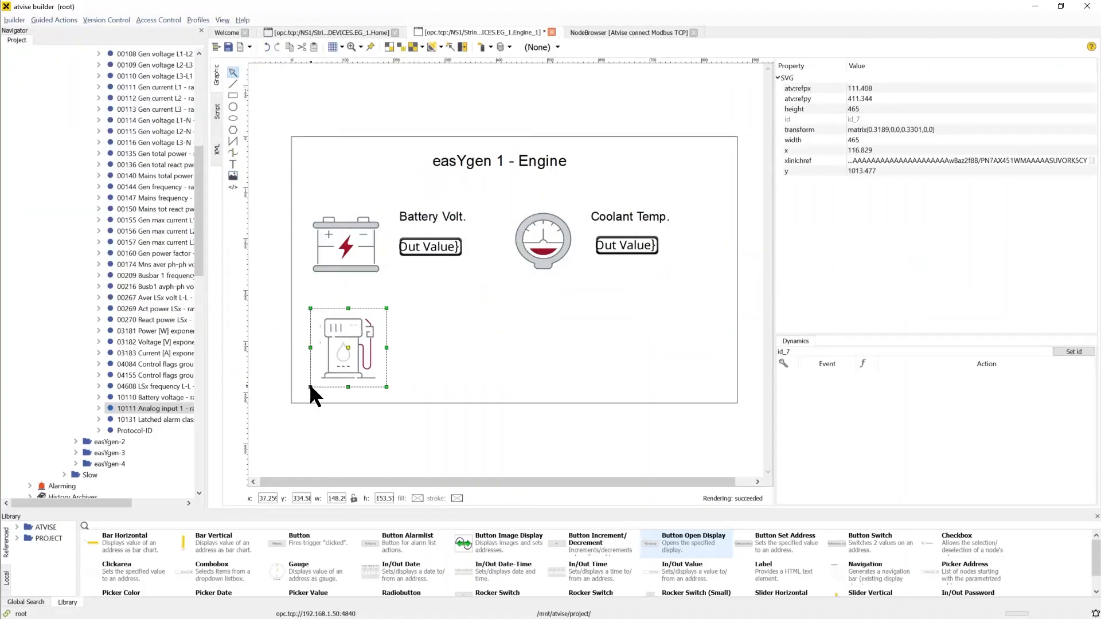
left_click(232, 165)
left_click(400, 323)
type("Fuel Level")
left_click(442, 334)
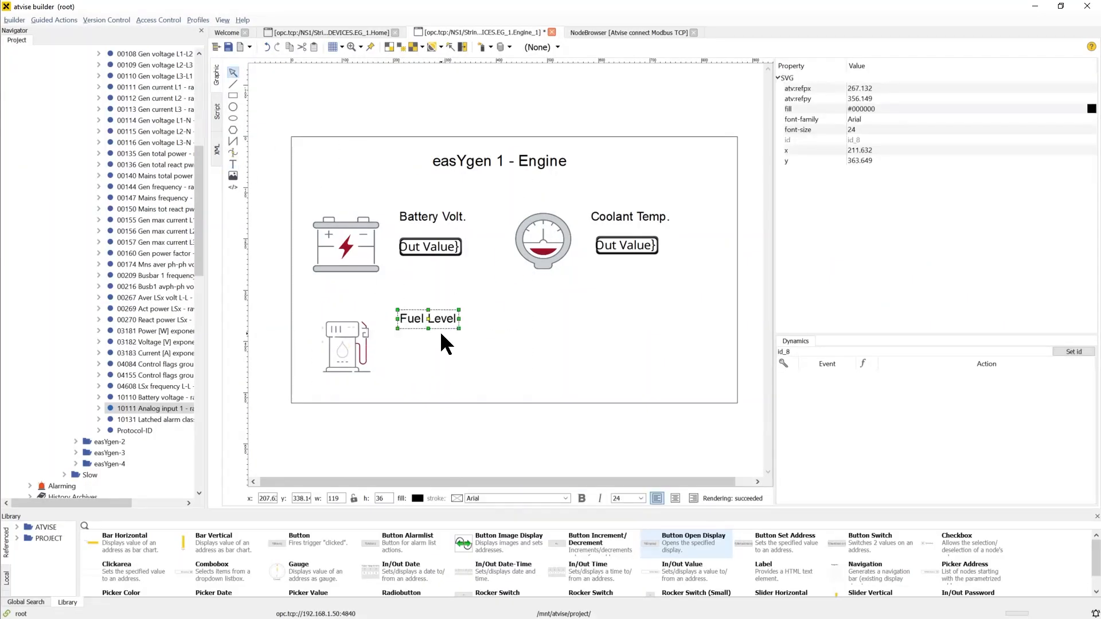
Add a value field under Fuel Level, bind it to the 12016 96 Fuel level 1 node copied from the node browser, and save
left_click(408, 349)
scroll(205, 337, "down", 12)
left_click_drag(162, 256, 398, 338)
left_click(629, 32)
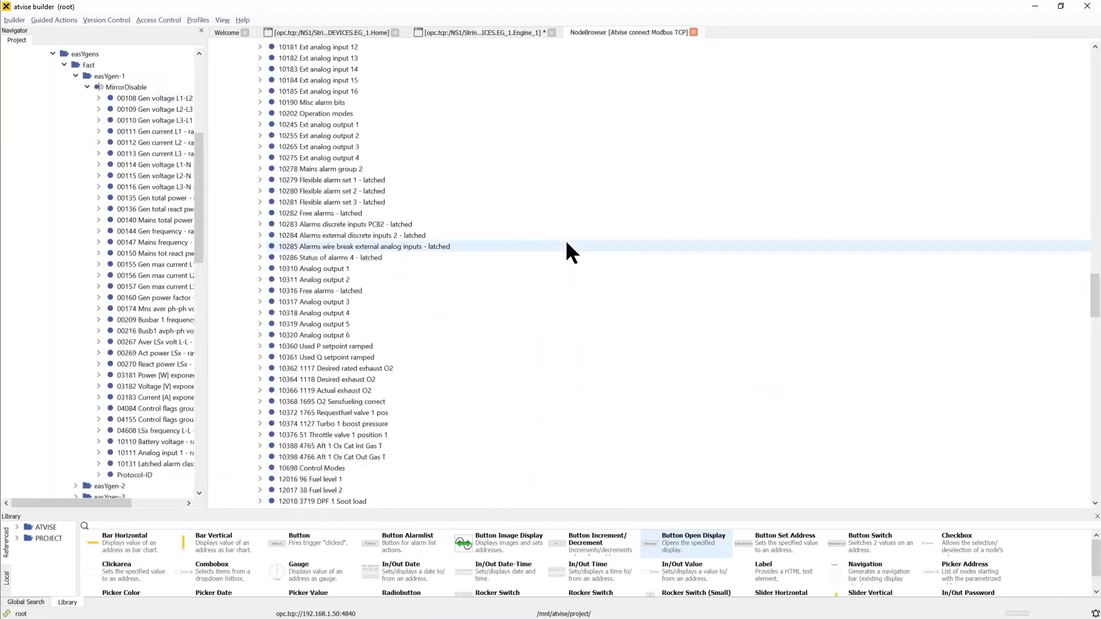
left_click_drag(321, 313, 133, 87)
left_click(482, 33)
left_click(1088, 89)
left_click(621, 322)
left_click(627, 393)
left_click(655, 350)
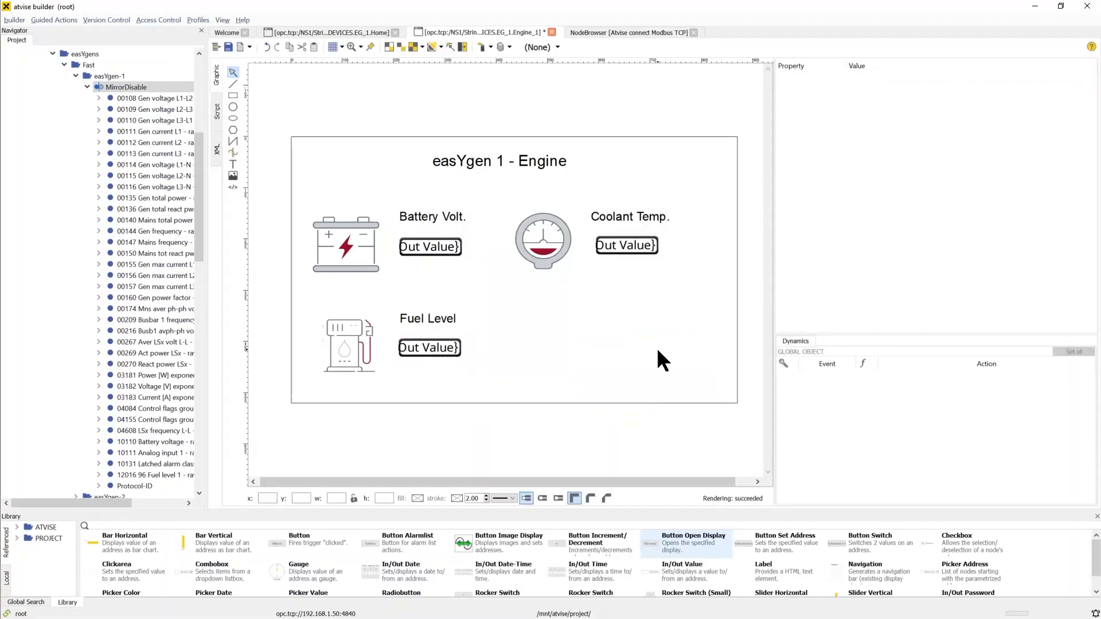
key("ctrl+s")
Insert a wrench-and-screwdriver image beside the fuel pump and add a "Maintenance in" text label next to it
left_click(233, 173)
double_click(324, 106)
left_click_drag(403, 192, 550, 333)
left_click(233, 164)
left_click(591, 309)
type("Maintenance in")
left_click(633, 305)
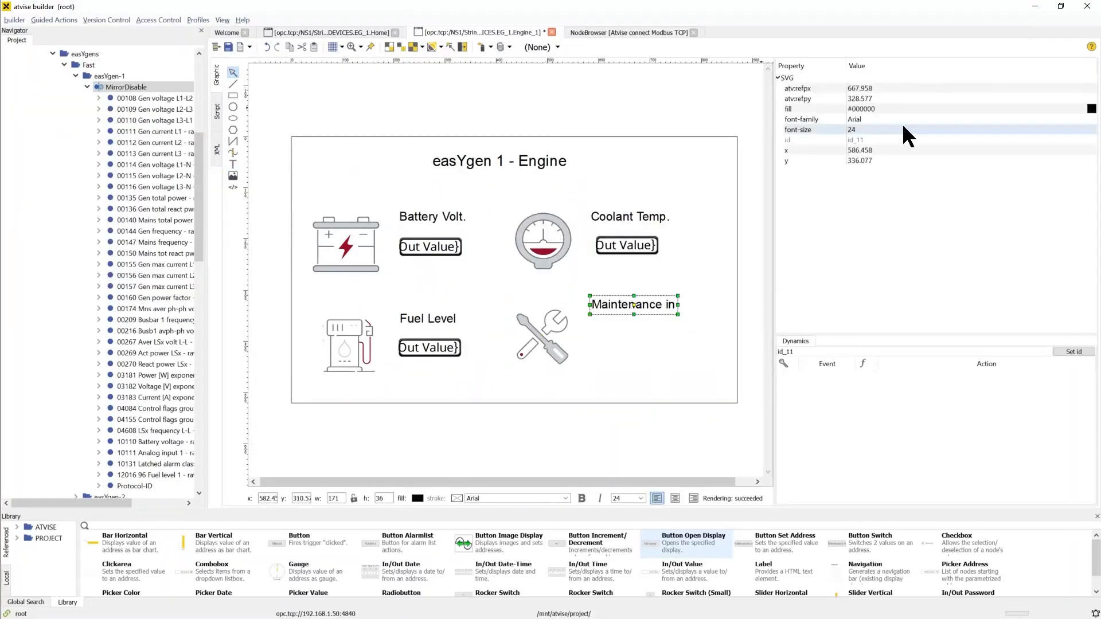
Add a value field under Maintenance in and copy the 02556 Days until maintenance node into the MirrorDisable folder
left_click(677, 275)
scroll(169, 315, "down", 11)
left_click_drag(172, 324, 625, 350)
left_click(629, 32)
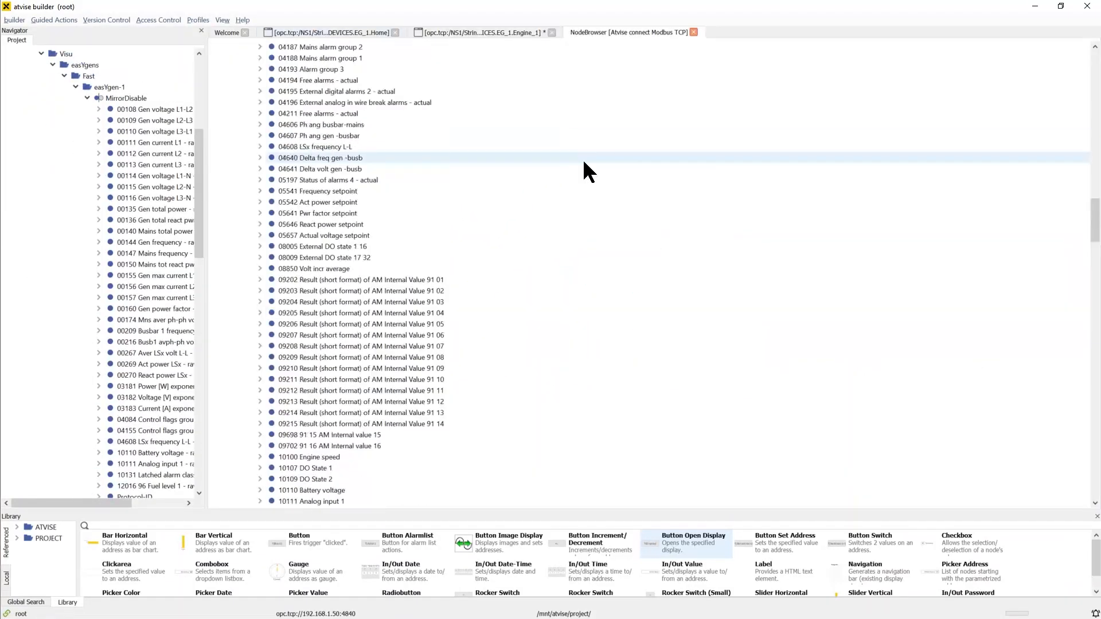
left_click_drag(321, 114, 123, 87)
right_click(123, 131)
left_click(423, 189)
left_click_drag(199, 203, 200, 213)
left_click(151, 386)
left_click(481, 33)
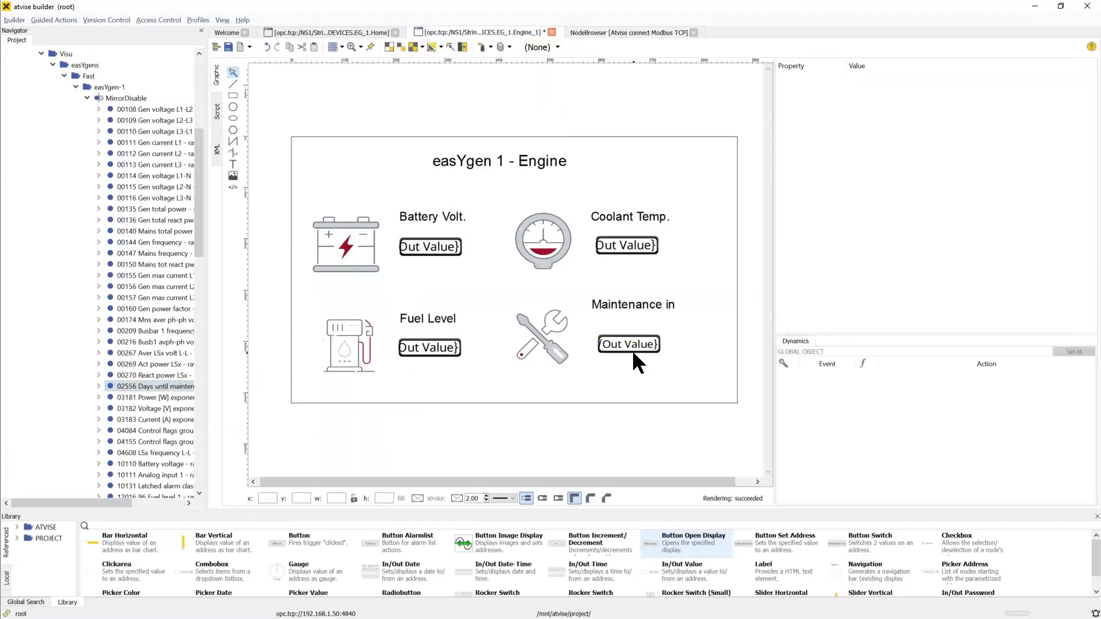
Set the maintenance field's base address to the 02556 Days until maintenance - raw node
left_click(632, 350)
left_click(851, 88)
left_click(517, 311)
left_click(528, 322)
left_click(540, 334)
left_click_drag(623, 344, 694, 344)
scroll(612, 310, "down", 9)
left_click(616, 323)
left_click(622, 394)
Set the maintenance field's displayed unit to days and save the Engine display
left_click(907, 192)
type("days")
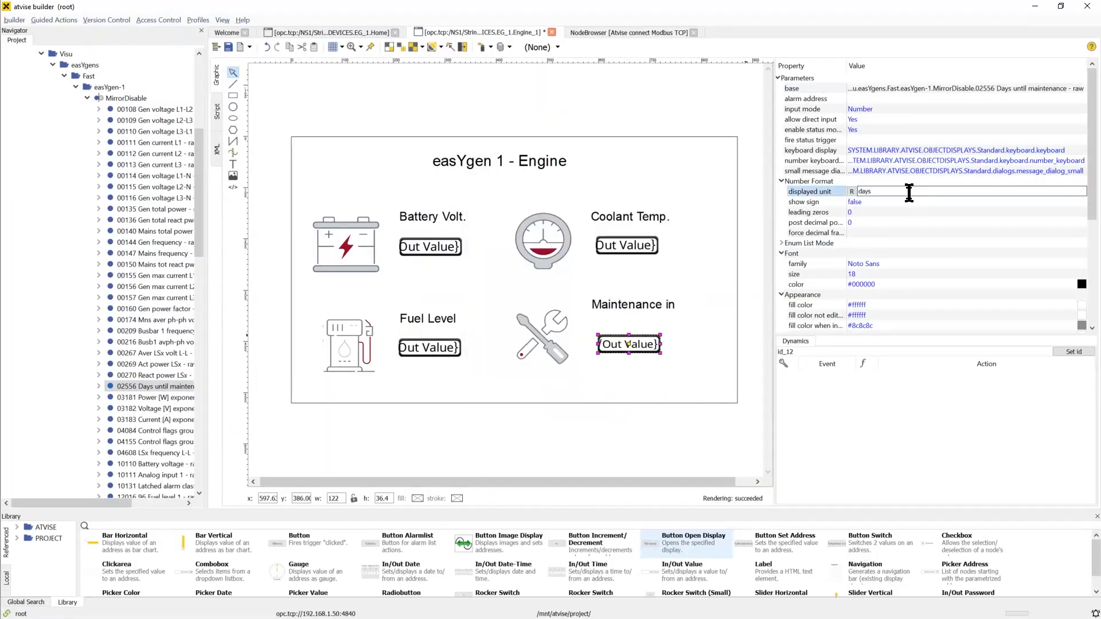
left_click(713, 346)
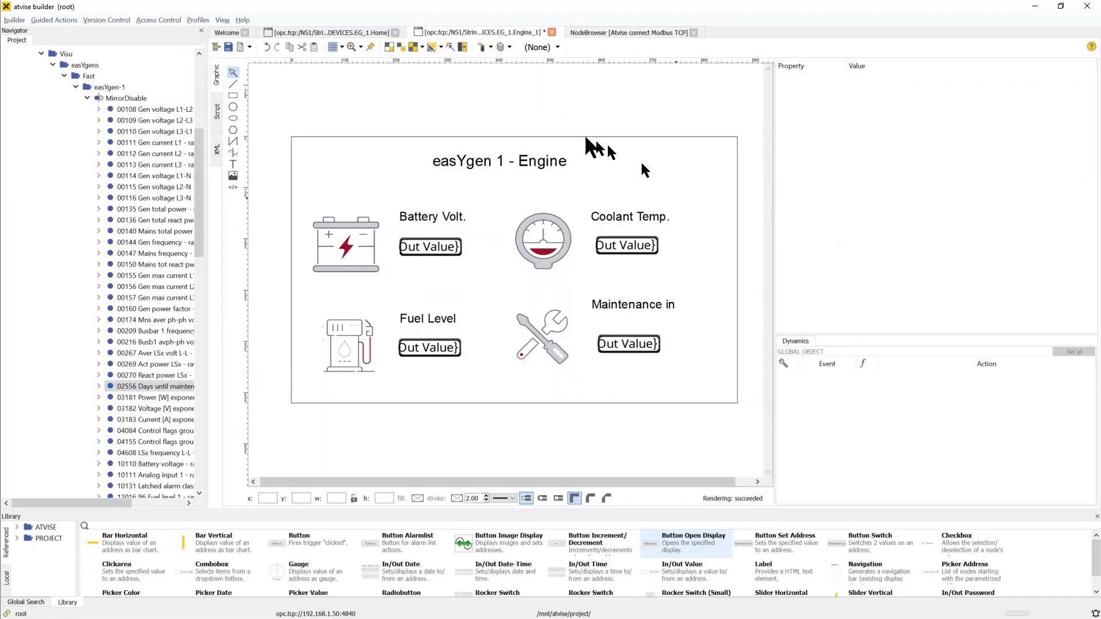
left_click(228, 47)
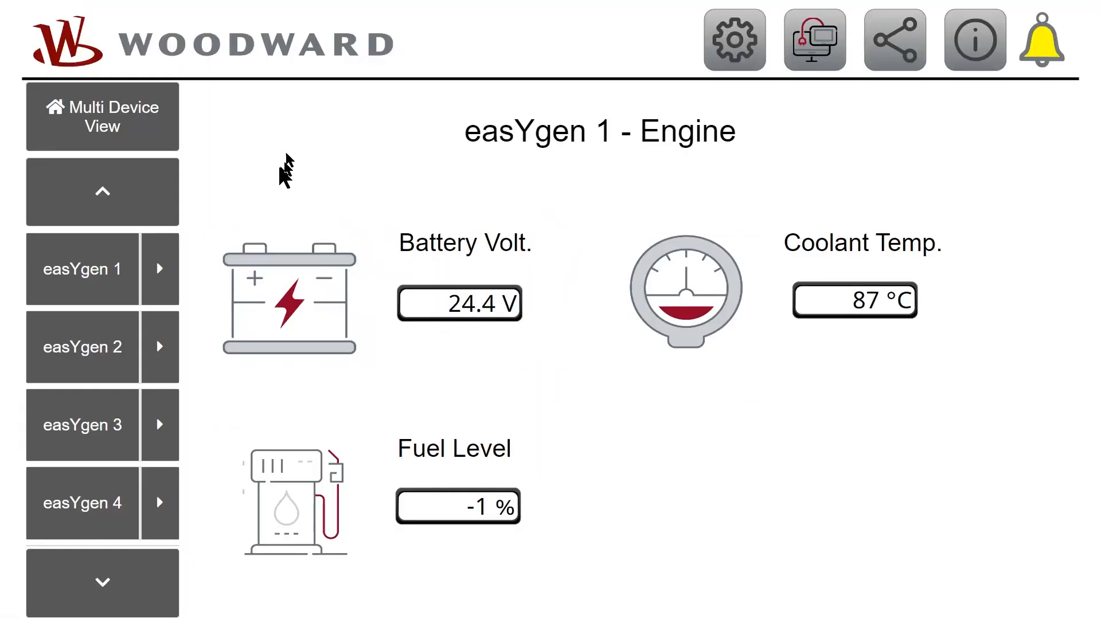
Reload easYgen 1 in the running visualization and open the Engine display via the ENGINE button
left_click(112, 274)
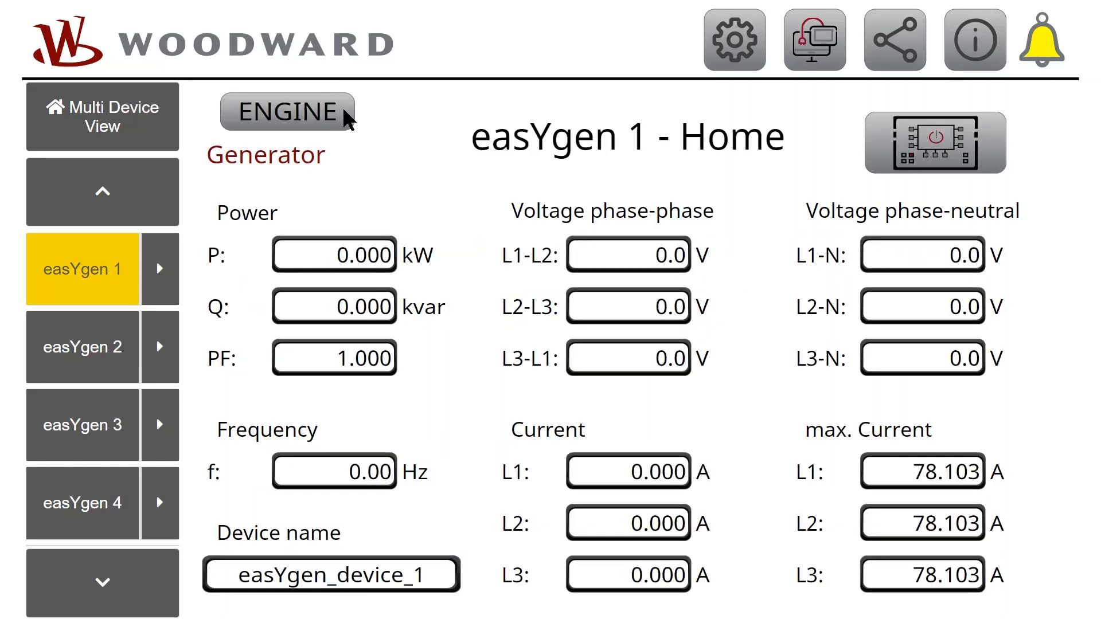
left_click(344, 115)
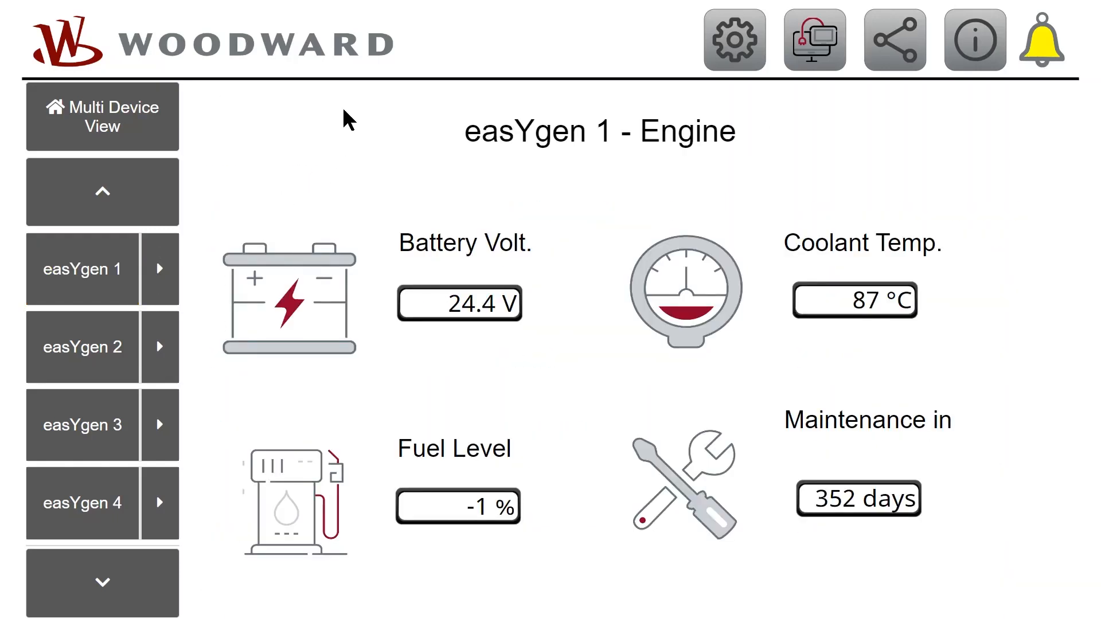